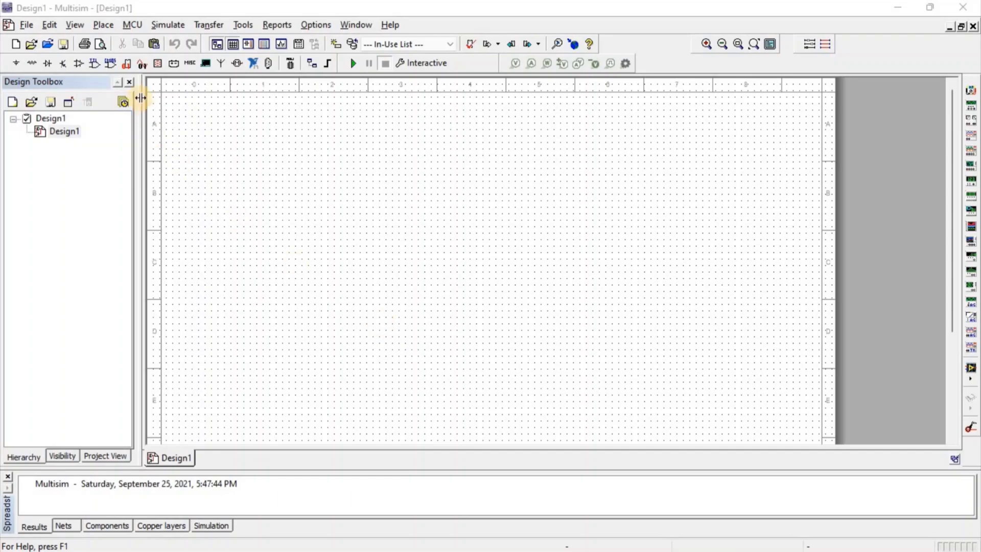
- Place a D_FF flip-flop from the TIL family of the Misc Digital group in the upper left area of the sheet
click(127, 68)
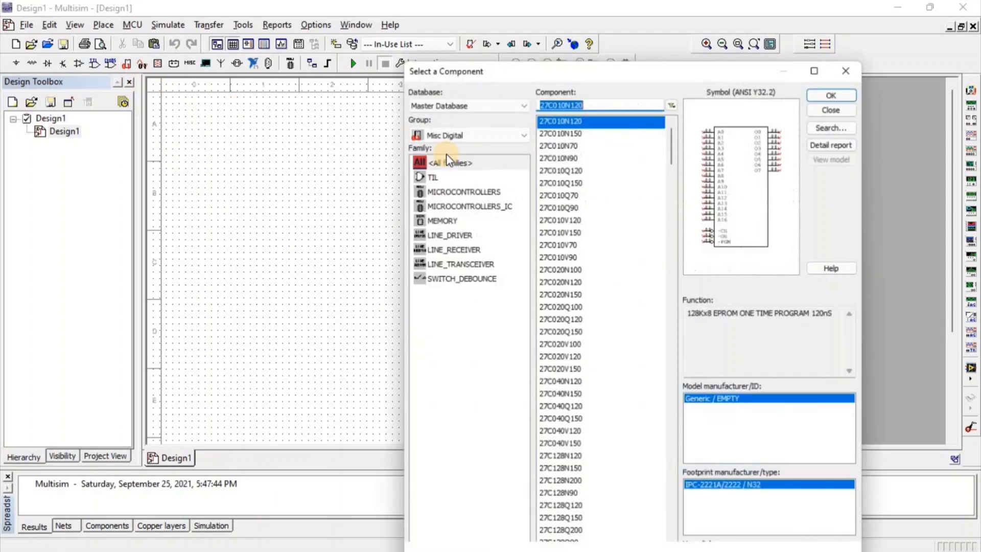
click(444, 171)
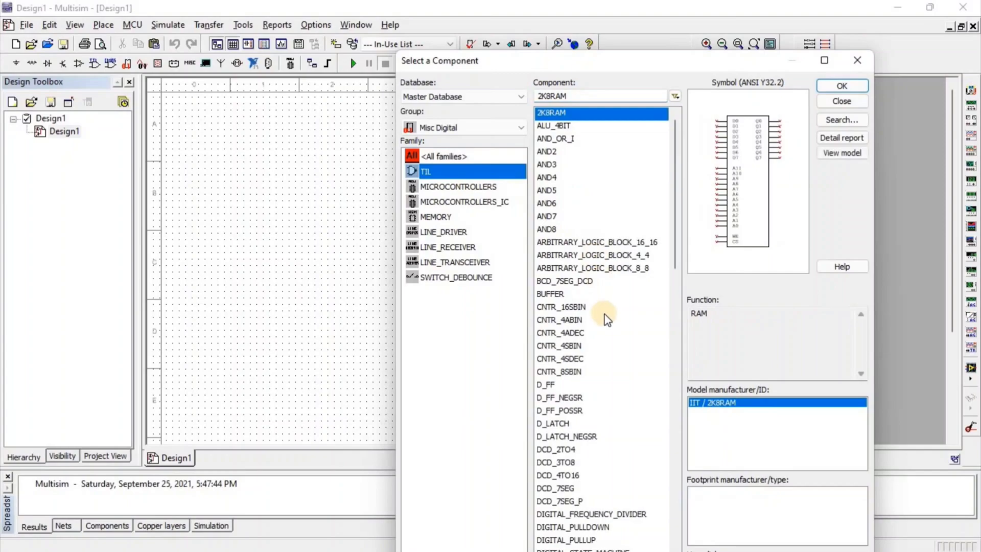
scroll(551, 347, down, 1)
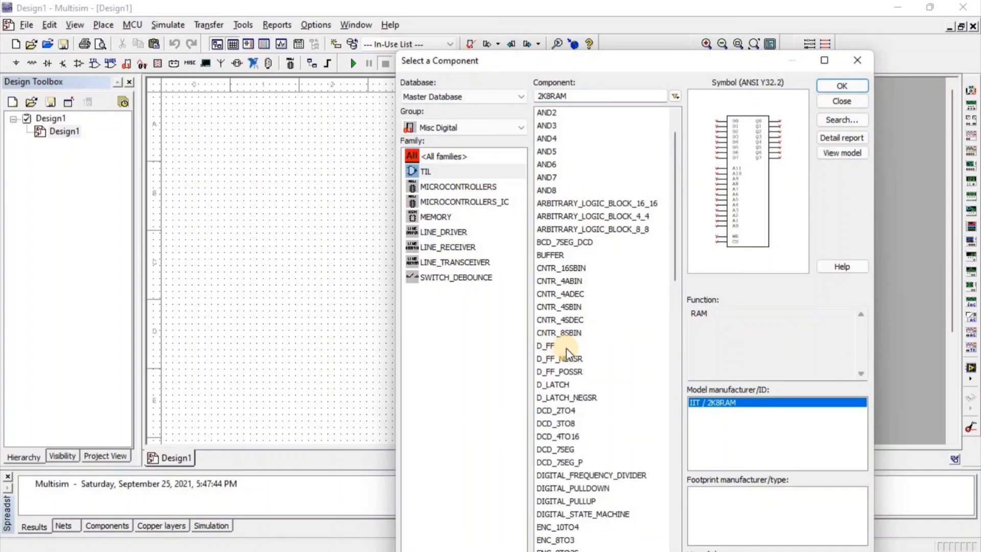
double_click(573, 353)
click(306, 187)
key(Escape)
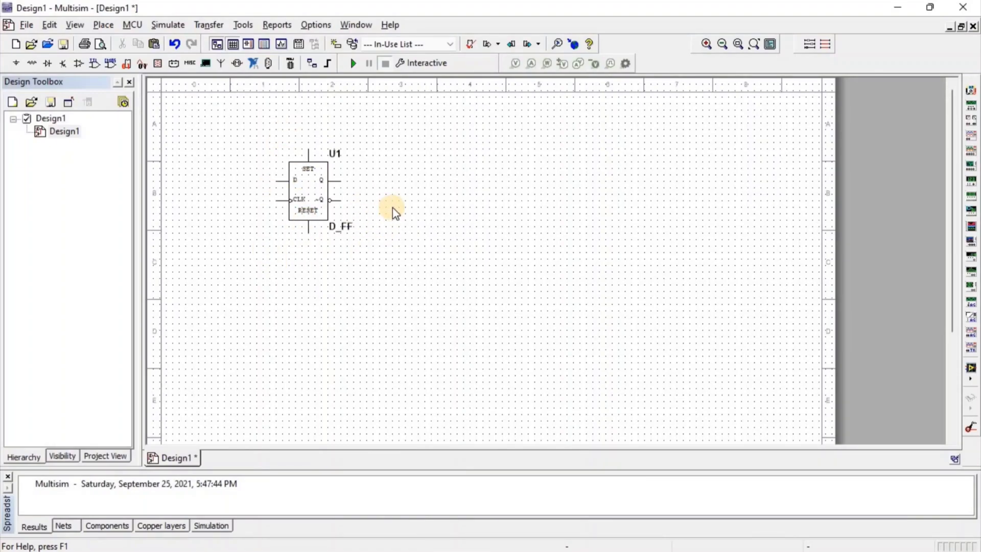
- Place two function generators side by side above and to the left of the flip-flop
click(228, 154)
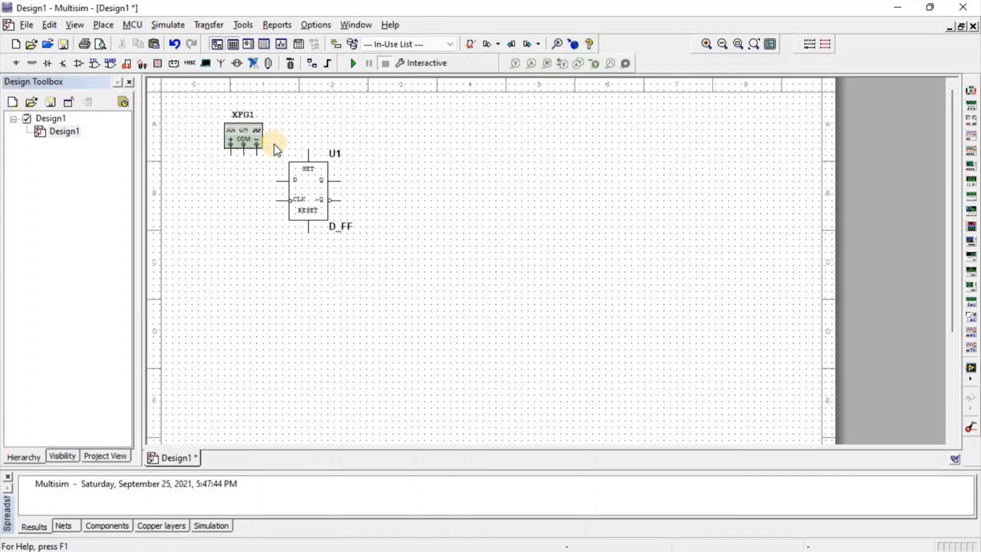
click(246, 133)
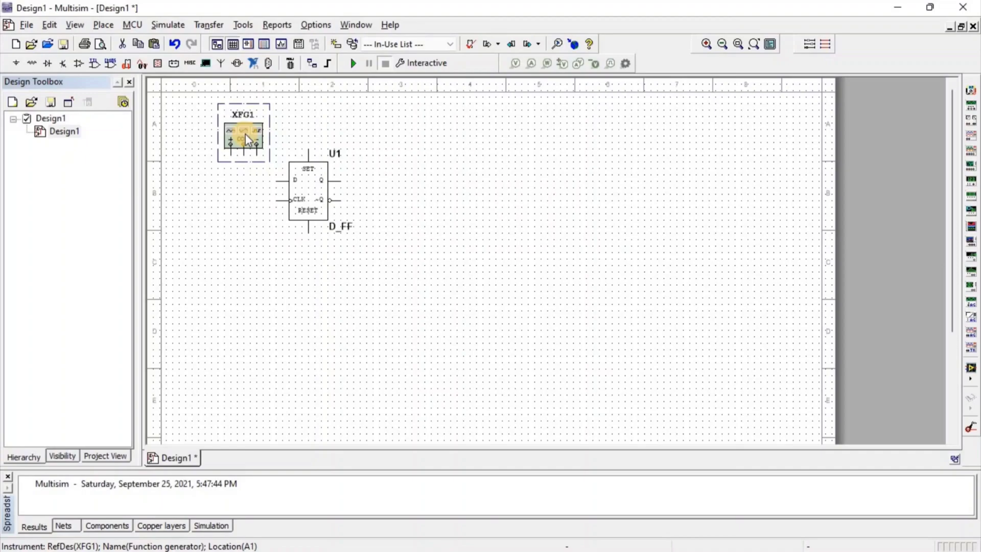
drag(246, 133, 207, 153)
click(207, 154)
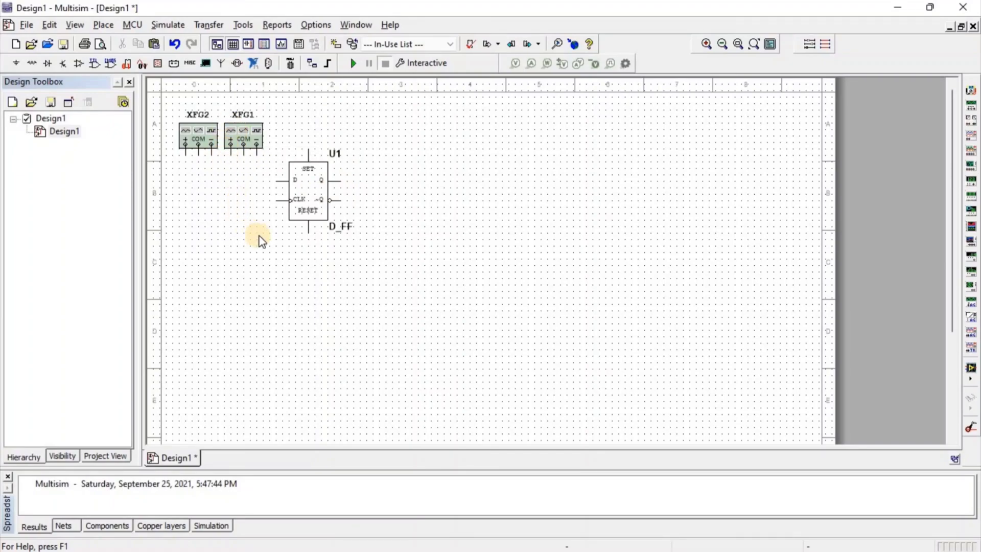
- Wire the positive terminal of XFG1 to the flip-flop's D input and that of XFG2 to its CLK input
click(230, 155)
click(288, 179)
click(186, 153)
click(289, 200)
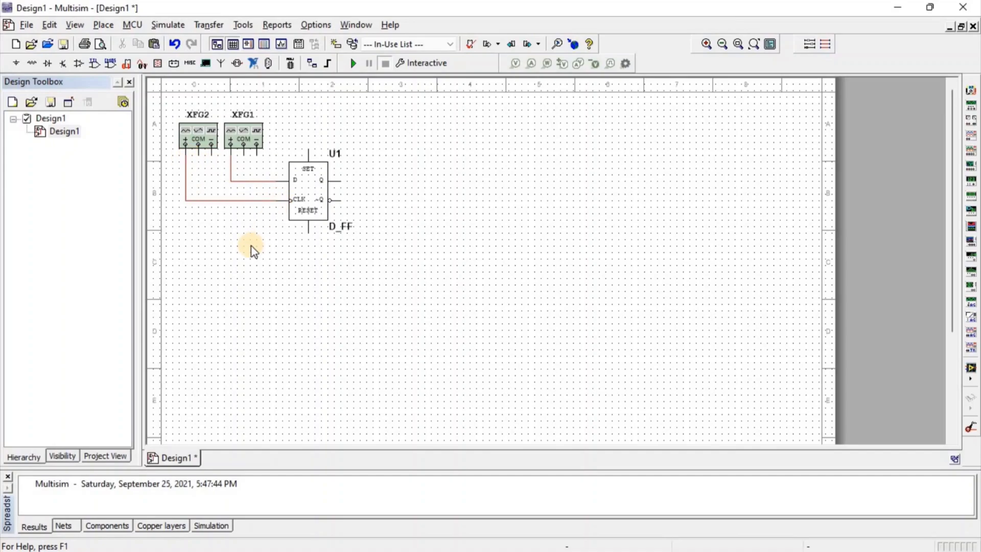
- Place a GROUND from the POWER_SOURCES family below function generator XFG2
click(17, 63)
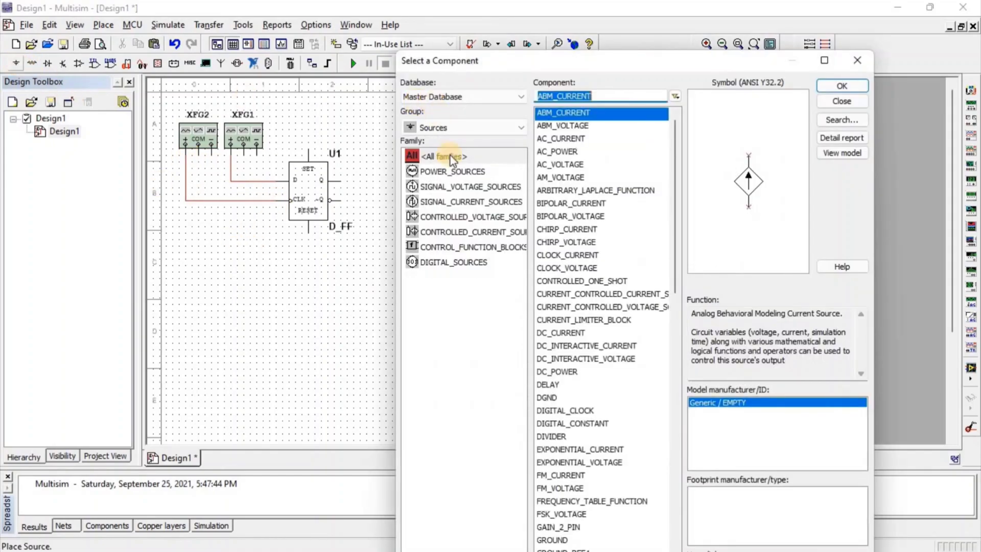
click(466, 174)
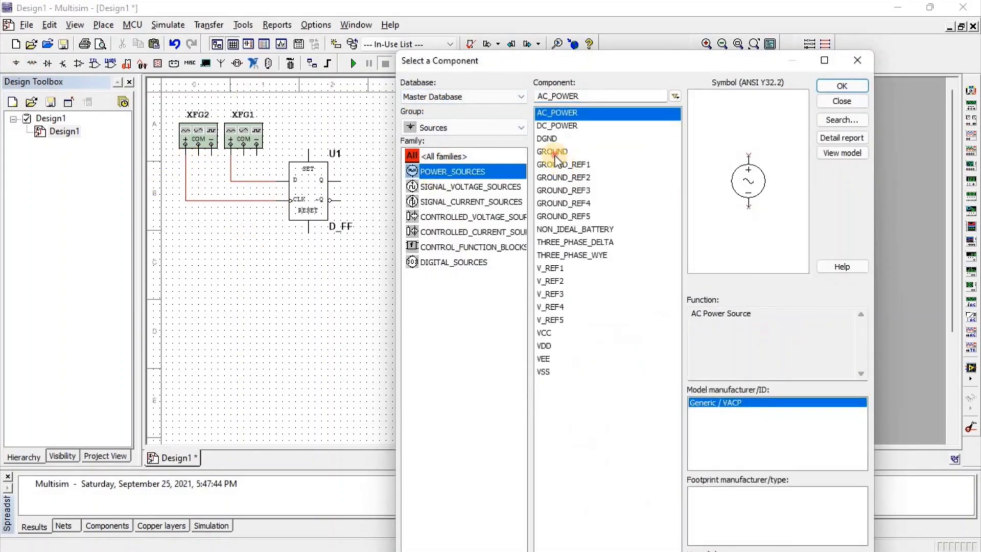
click(556, 154)
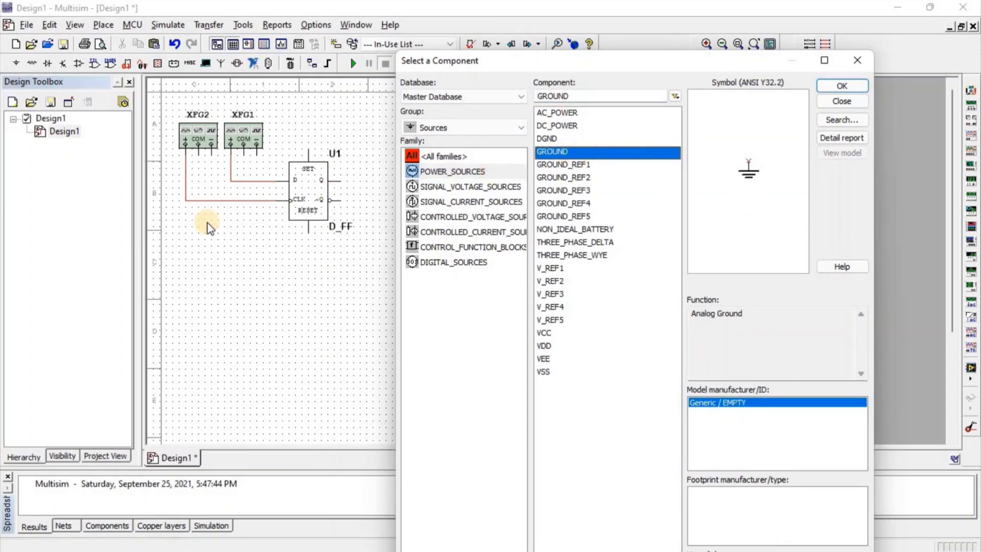
click(842, 86)
click(198, 227)
- Wire the COM terminals of both function generators to the ground
click(198, 145)
click(198, 219)
click(244, 145)
click(199, 219)
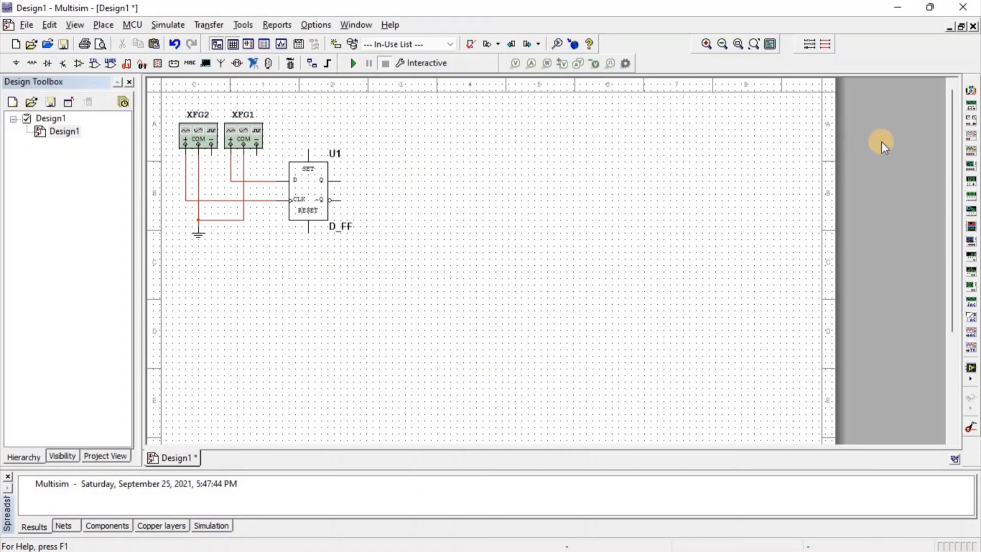
- Place a four-channel oscilloscope to the right of the flip-flop and wire channel A to the D line and channel B to the CLK line
click(970, 153)
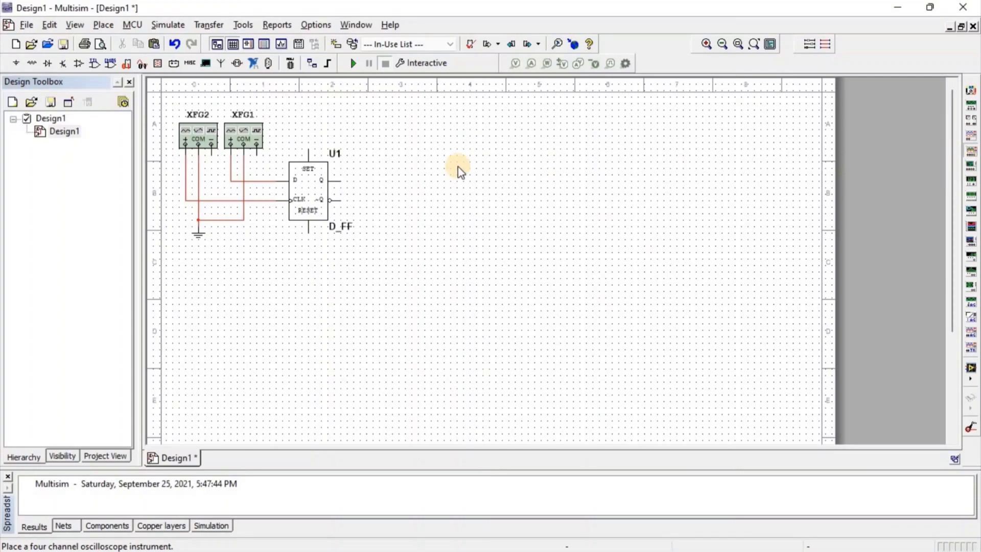
click(382, 166)
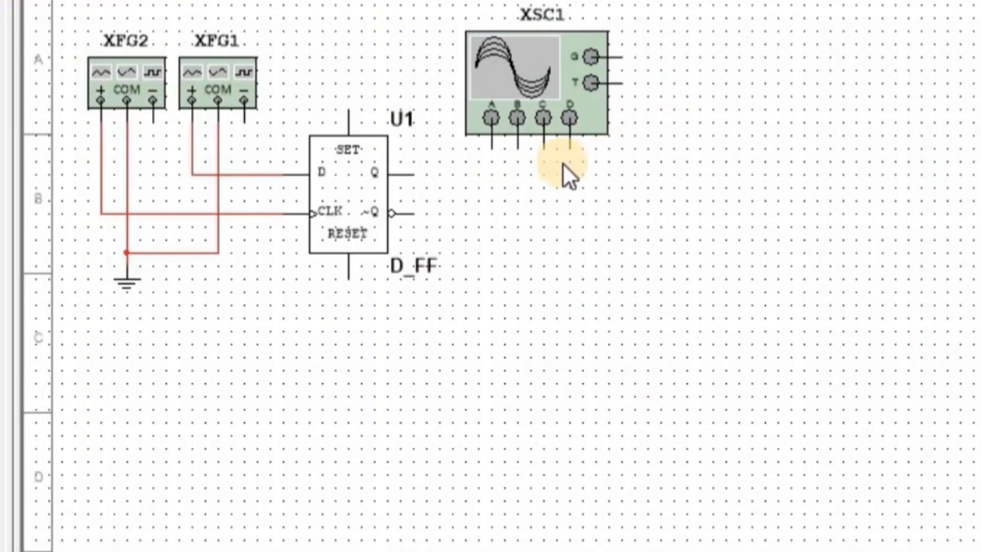
click(493, 150)
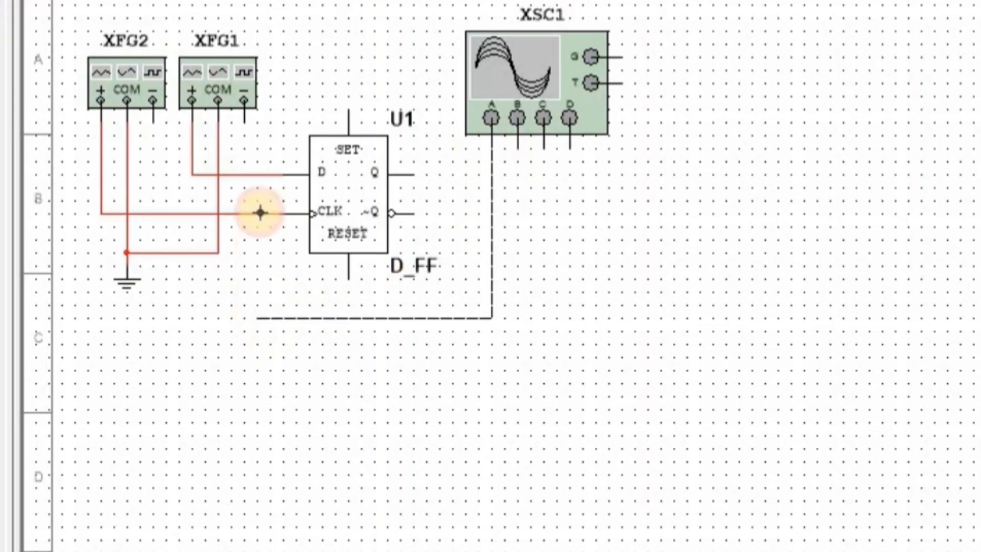
click(256, 175)
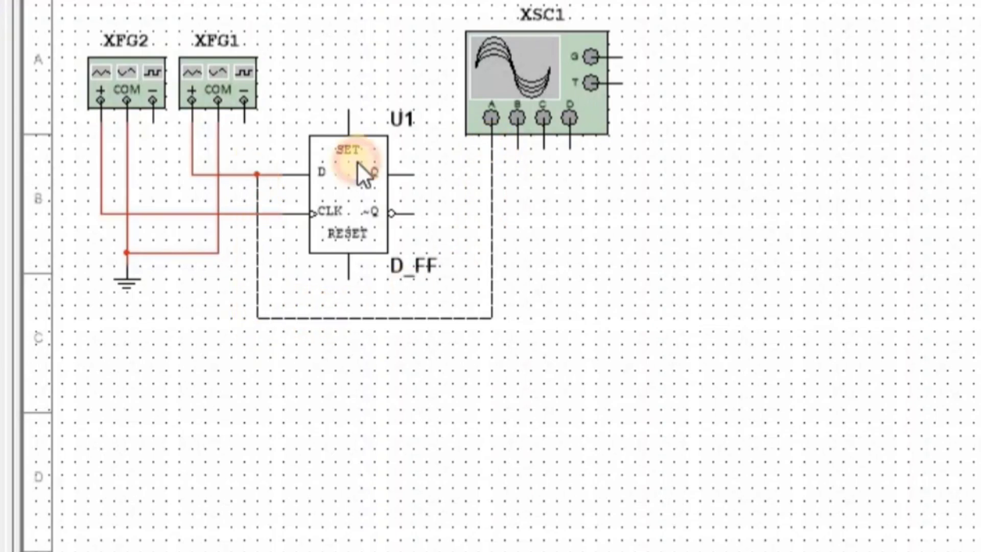
click(519, 145)
click(245, 214)
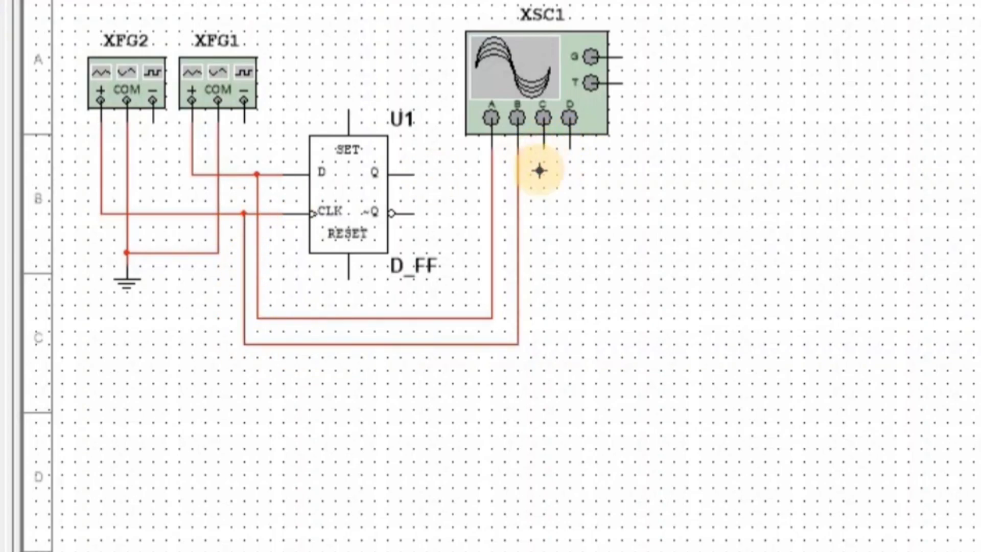
- Wire the flip-flop's Q output to oscilloscope channel C and its ~Q output to channel D
click(414, 175)
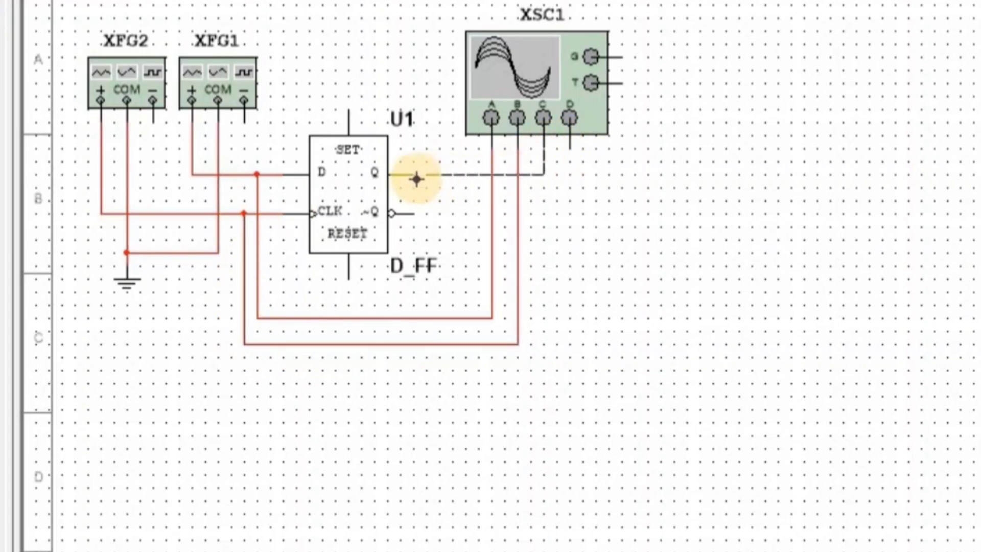
click(570, 147)
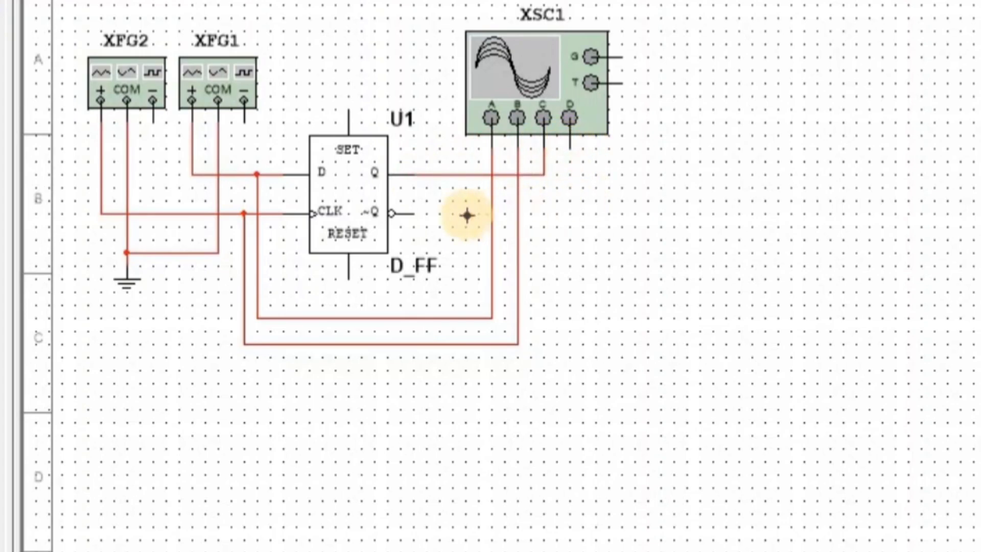
click(415, 213)
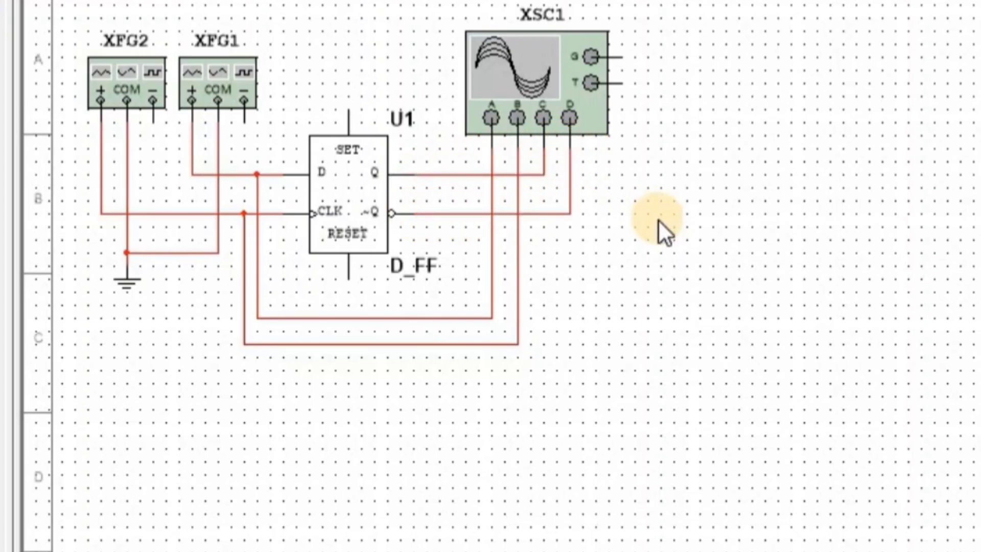
- Set function generator XFG1 to a 1000 Hz square wave
double_click(242, 100)
click(691, 326)
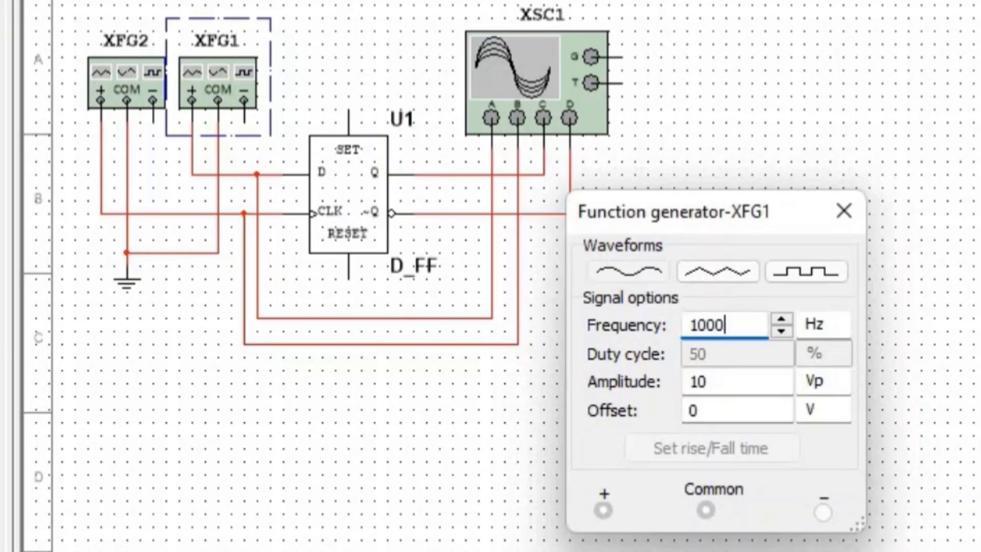
click(817, 274)
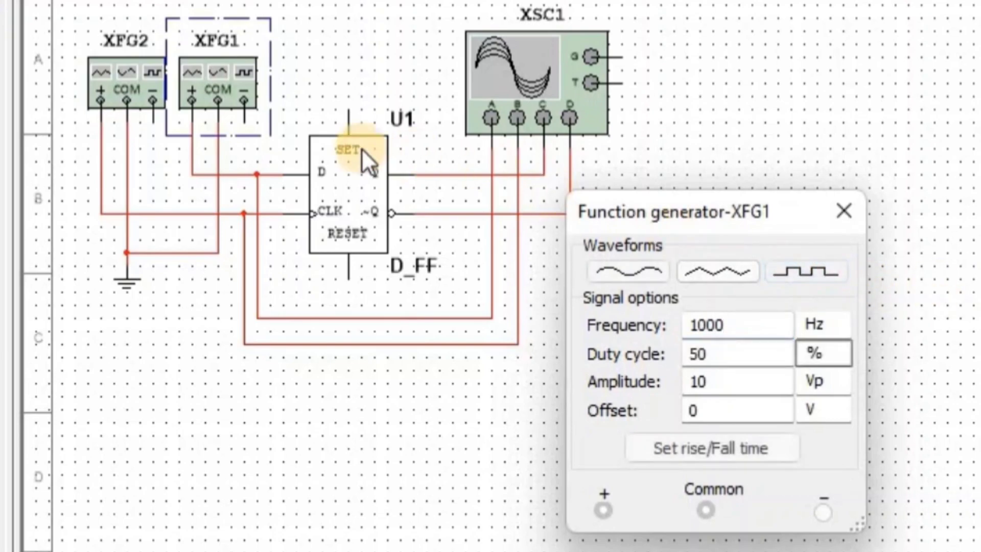
click(833, 206)
- Set function generator XFG2 to a 750 Hz square wave
double_click(173, 87)
click(722, 322)
click(705, 323)
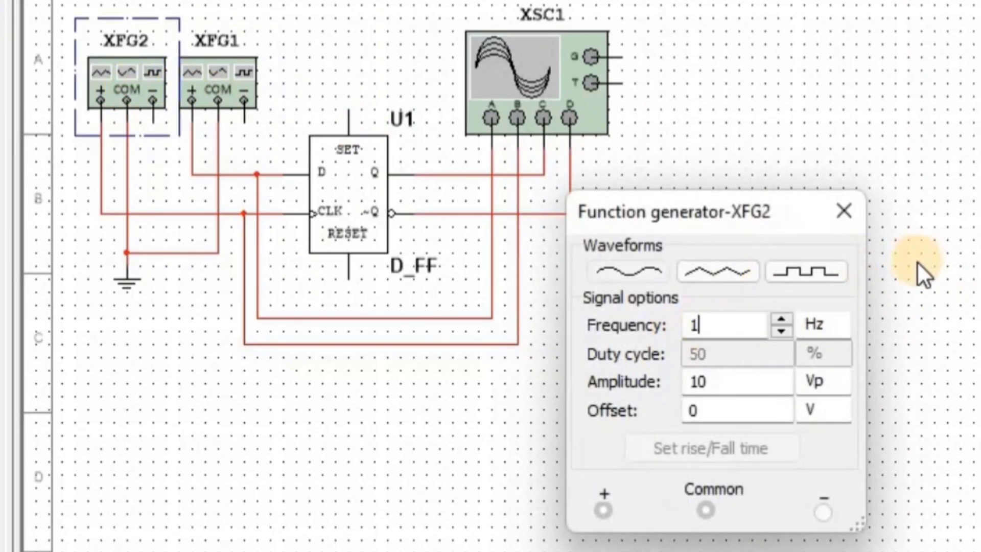
text(75)
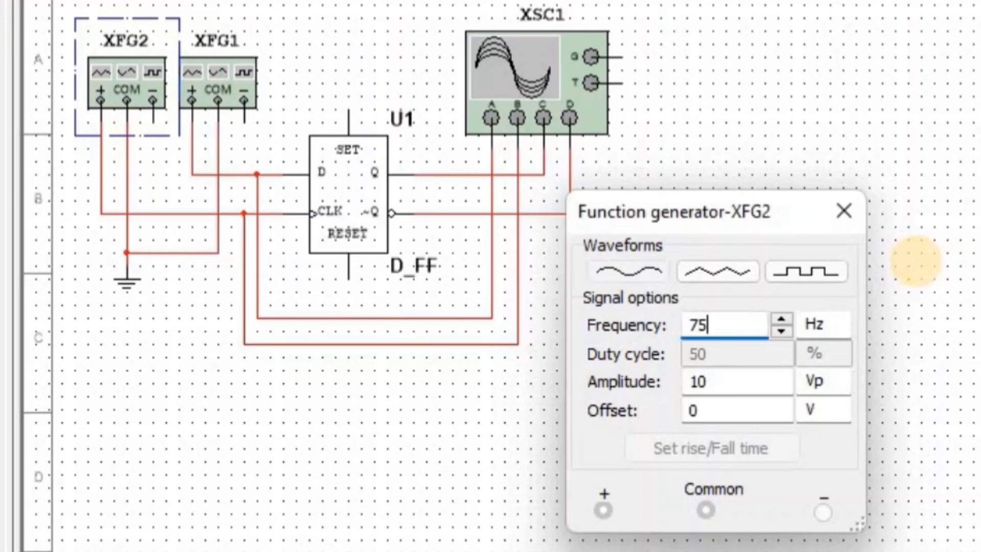
text(0)
click(823, 281)
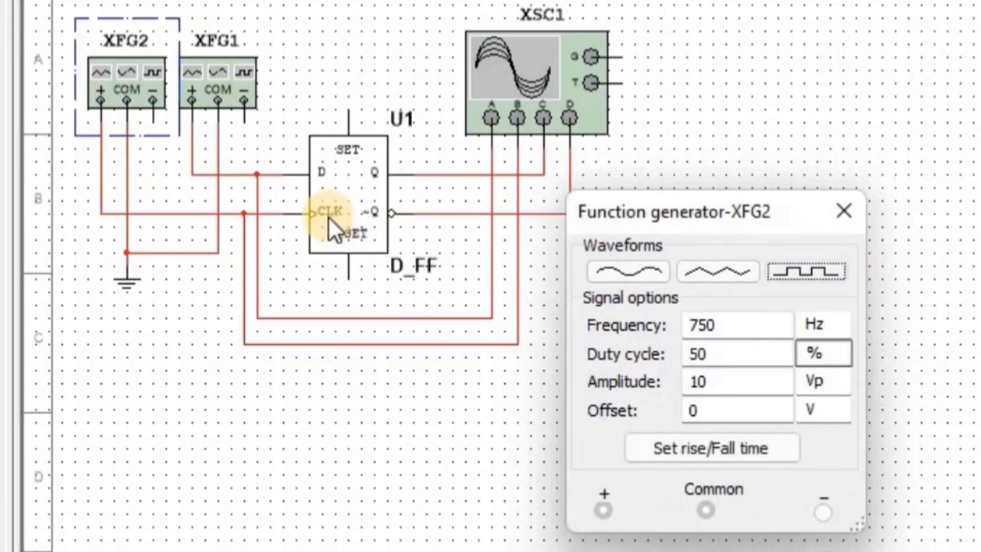
click(843, 215)
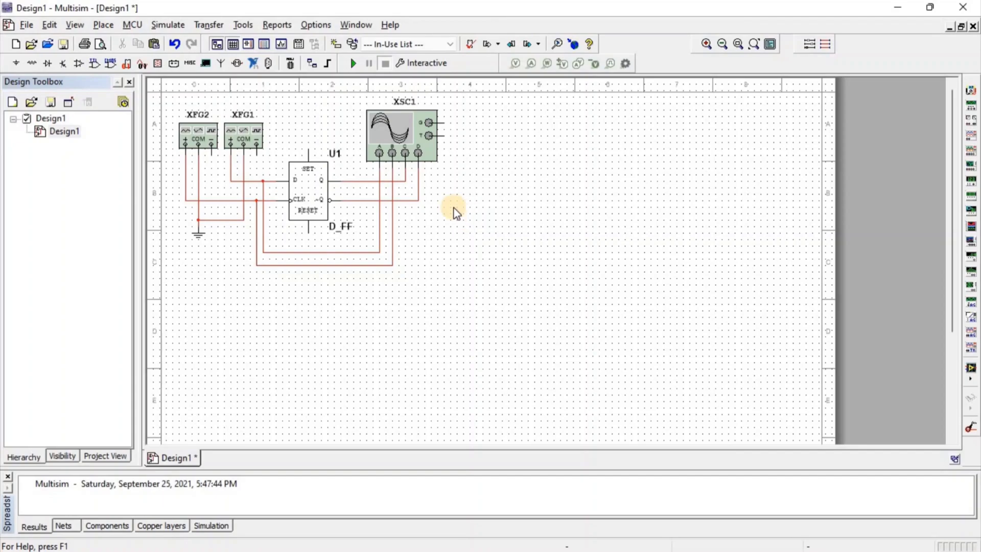
- Run the simulation briefly with the four-channel oscilloscope's display open beside the circuit, and stop it
click(352, 63)
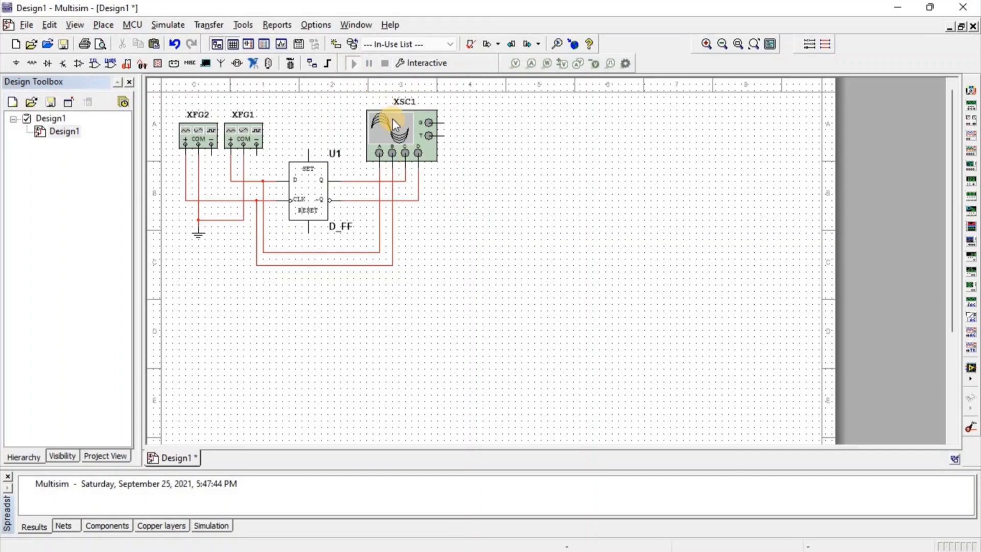
double_click(395, 128)
drag(598, 119, 827, 86)
click(518, 286)
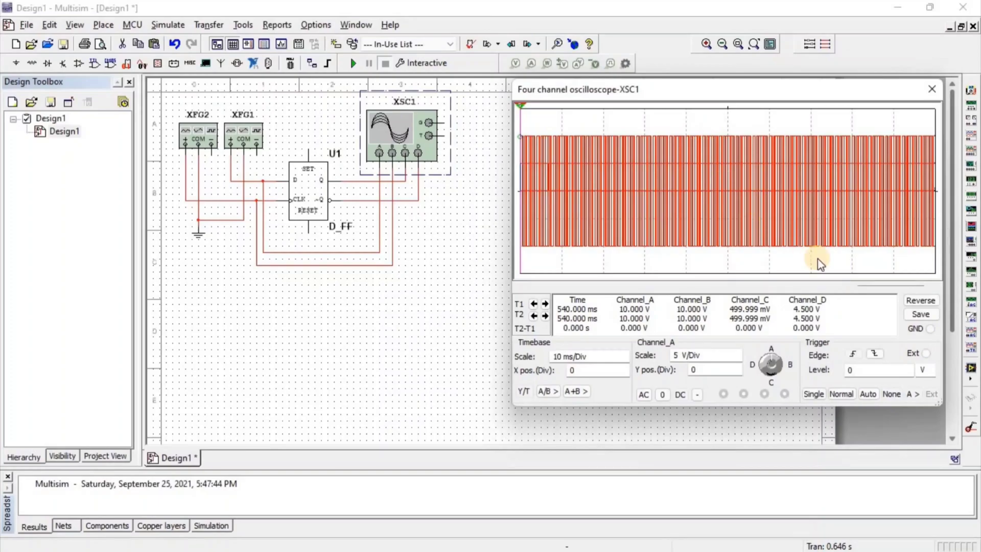
- Increase channel A's volts-per-division scale and raise its trace to the upper part of the oscilloscope display
click(721, 356)
click(736, 353)
click(736, 353)
click(715, 370)
click(735, 366)
click(736, 366)
- Increase channel B's volts-per-division scale and raise its trace to just below channel A's
click(782, 364)
click(736, 353)
click(735, 353)
click(736, 365)
click(735, 366)
click(735, 366)
- Lower channel C's trace below channel B's and set channel D's Y position to -2.8 divisions
click(782, 364)
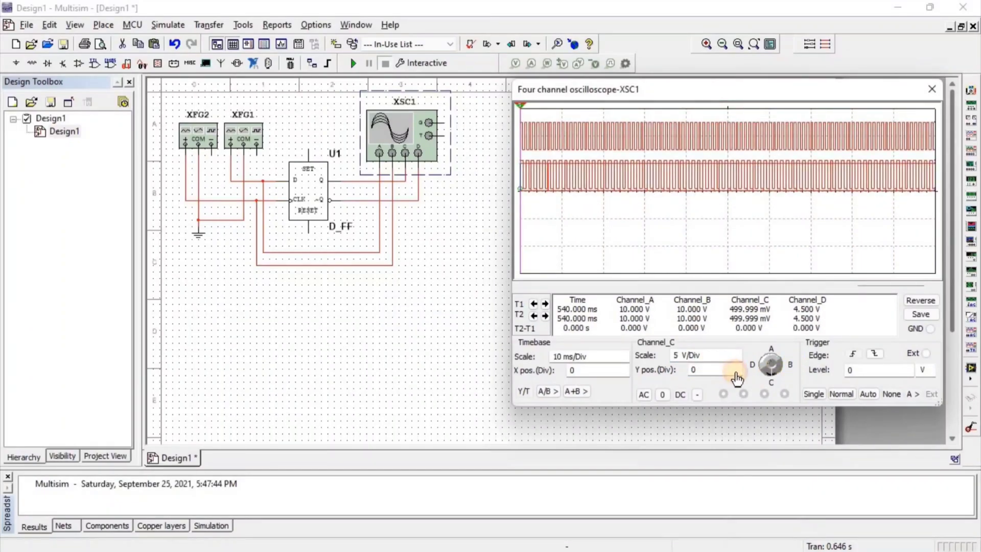
click(736, 373)
click(734, 374)
click(736, 374)
click(736, 375)
click(737, 375)
click(736, 374)
click(736, 374)
- Set the oscilloscope timebase scale to 1 ms/Div
click(624, 359)
click(624, 360)
click(624, 359)
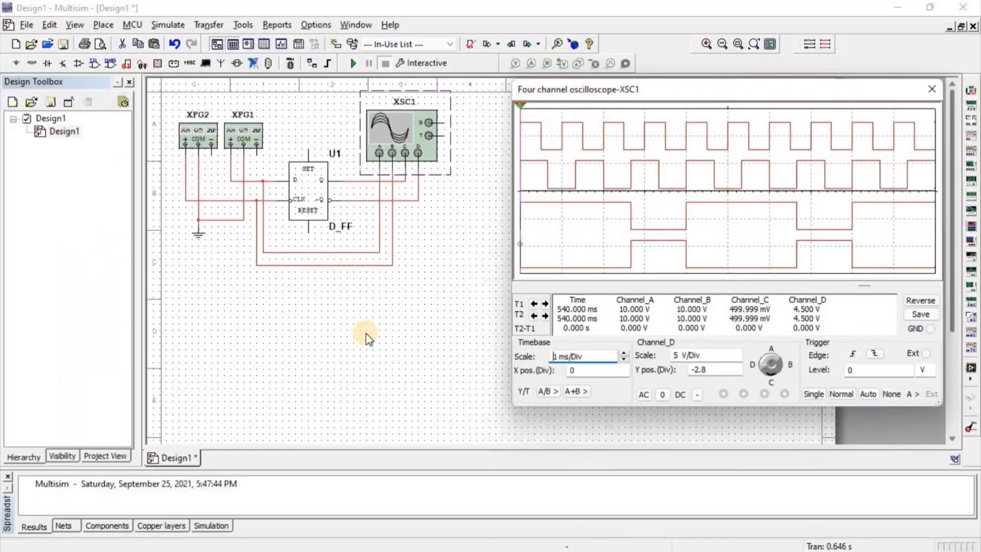
- Replace flip-flop U1 with a T_FF from the TIL family and wire its T input to the XFG1 signal line
click(217, 315)
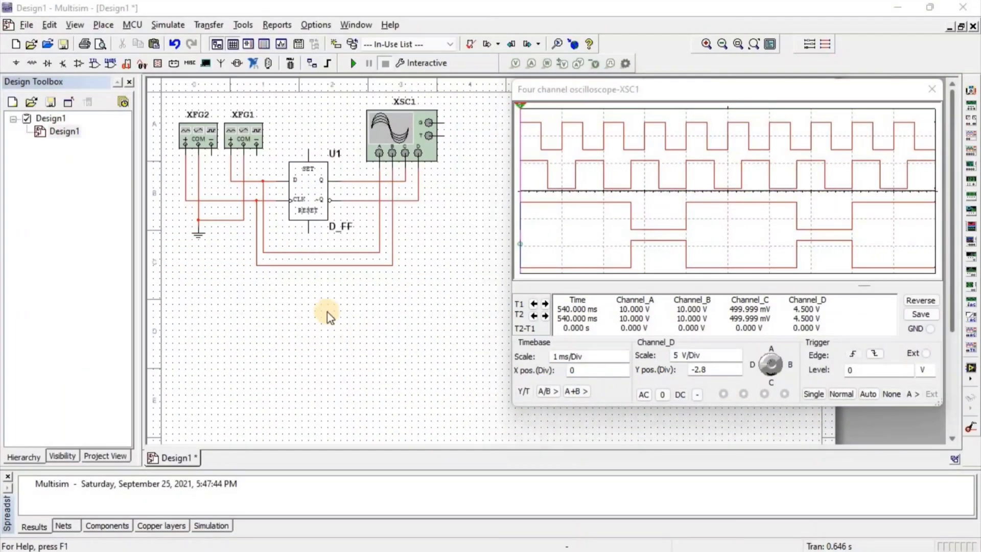
right_click(304, 197)
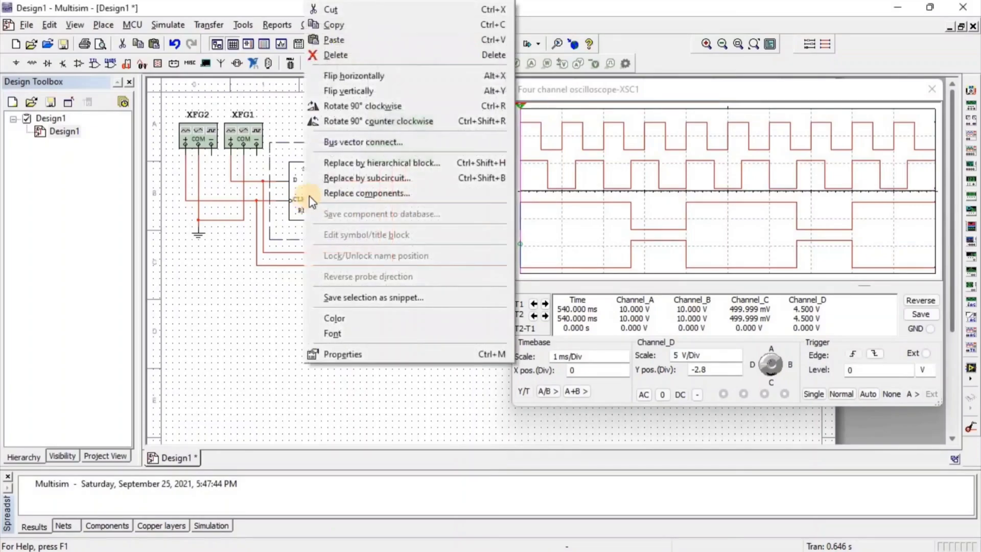
click(429, 197)
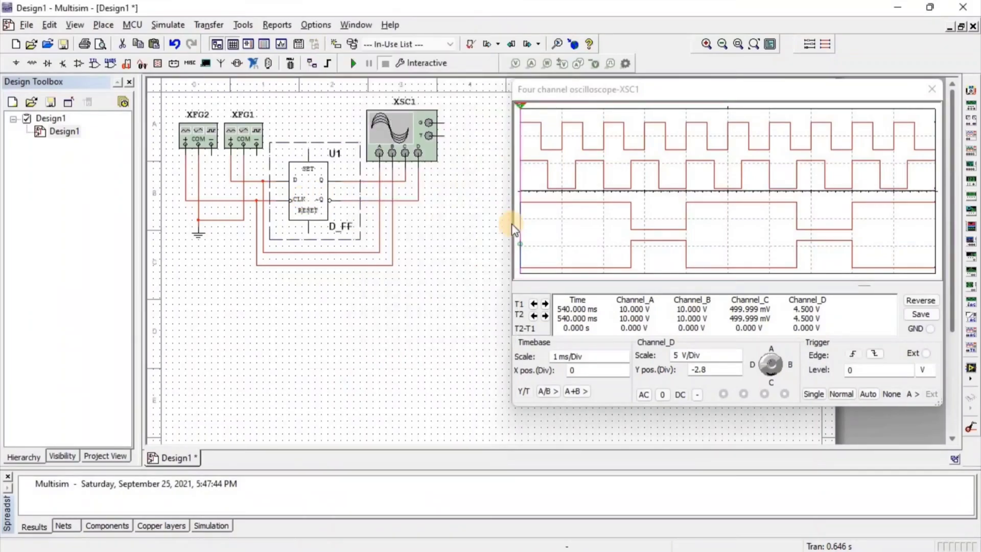
scroll(581, 353, down, 6)
scroll(586, 356, down, 15)
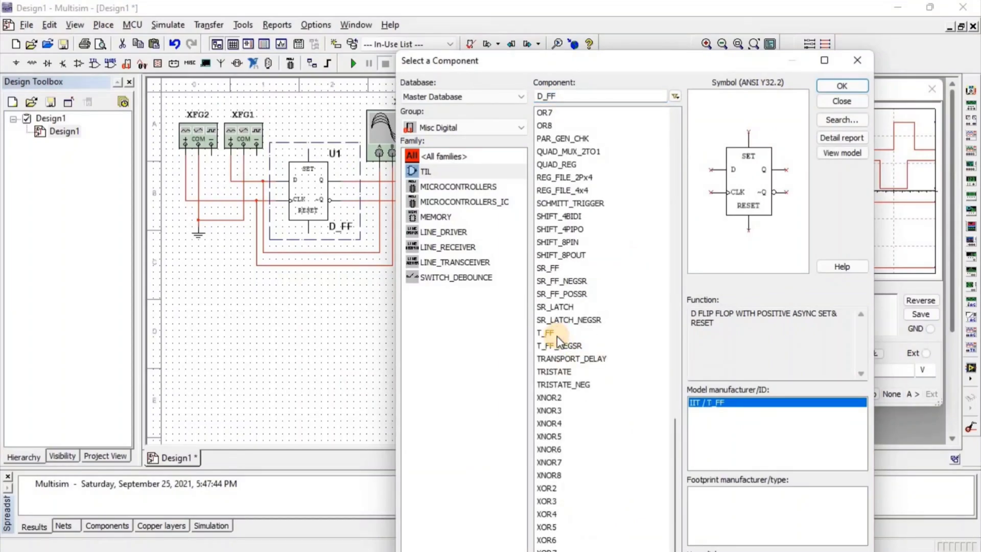
click(547, 333)
double_click(560, 333)
click(262, 181)
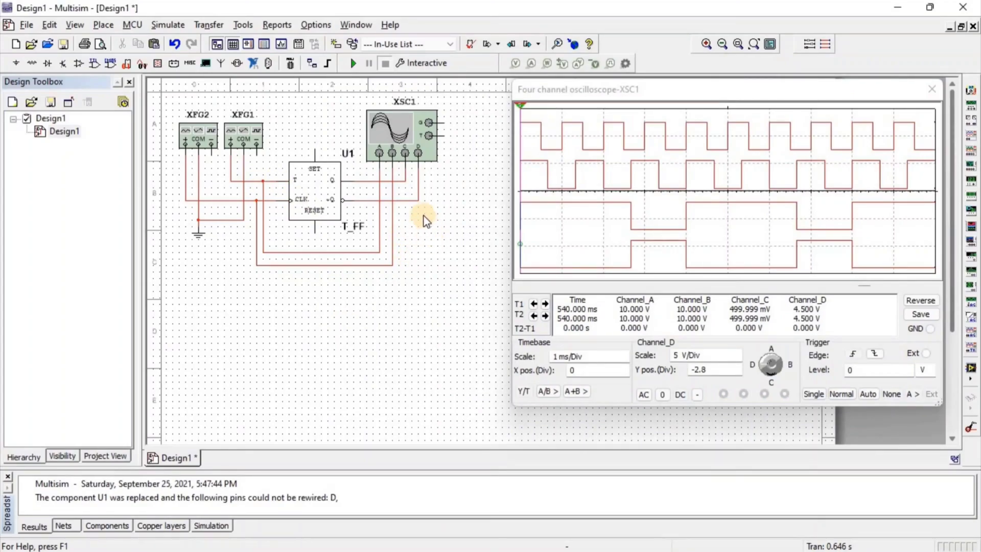
- Run and stop the T flip-flop simulation, and scroll the oscilloscope display back to the start of the traces
click(353, 63)
click(386, 63)
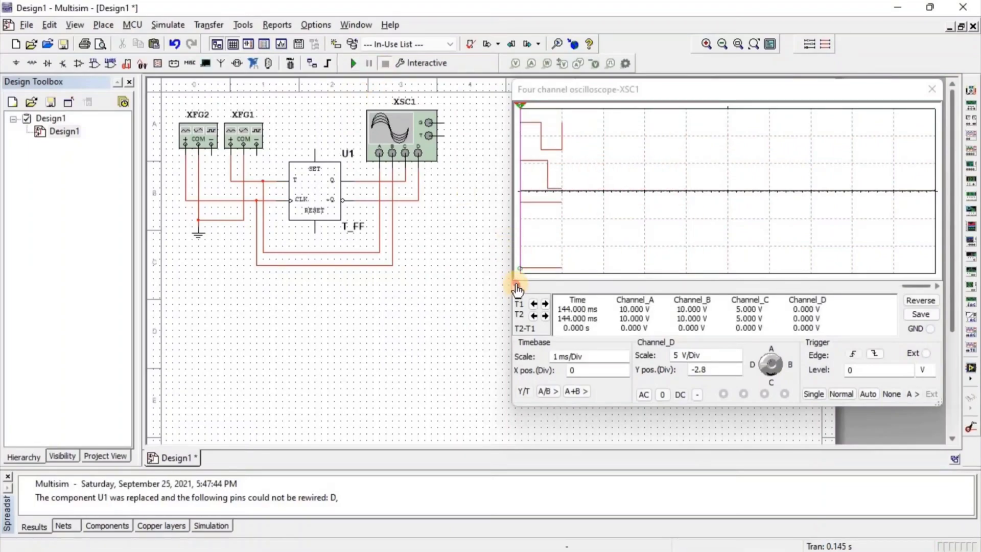
click(517, 288)
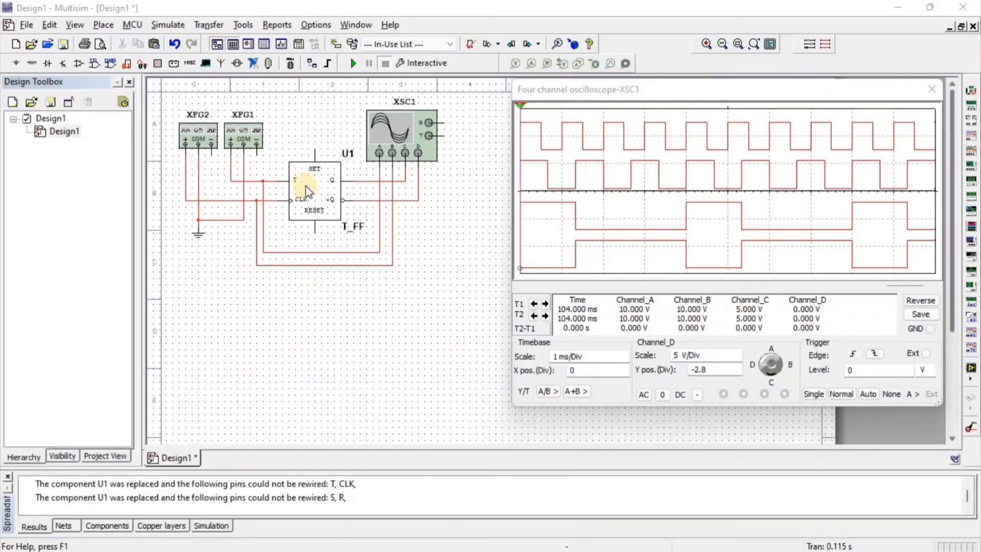
- Replace flip-flop U1 with an SR_FF from the TIL family and wire its S and R inputs to the XFG1 and XFG2 lines
right_click(305, 183)
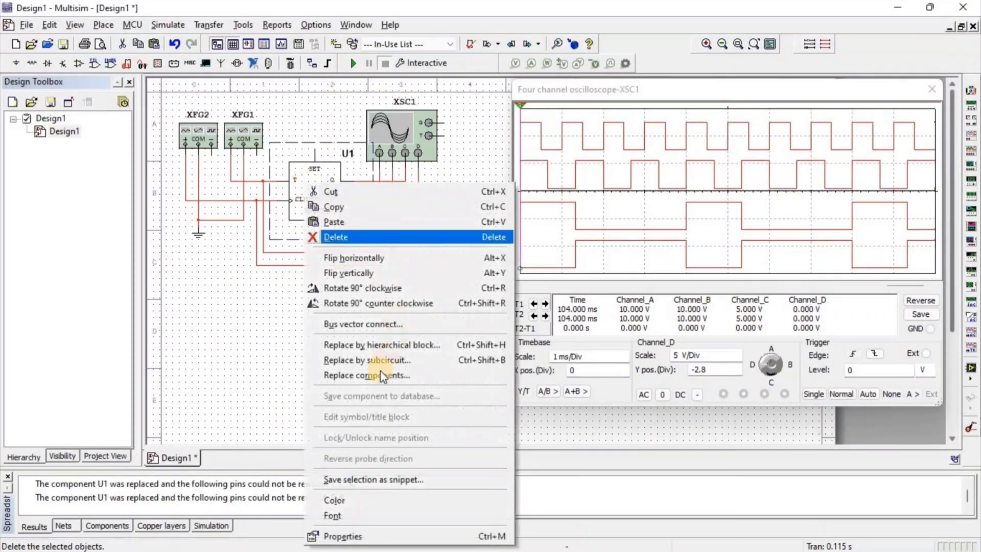
click(448, 376)
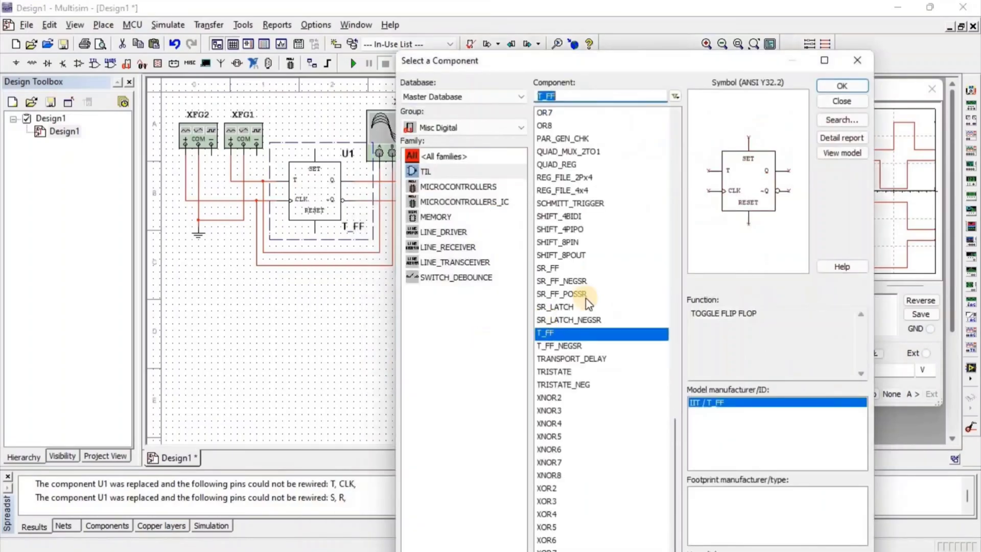
click(576, 268)
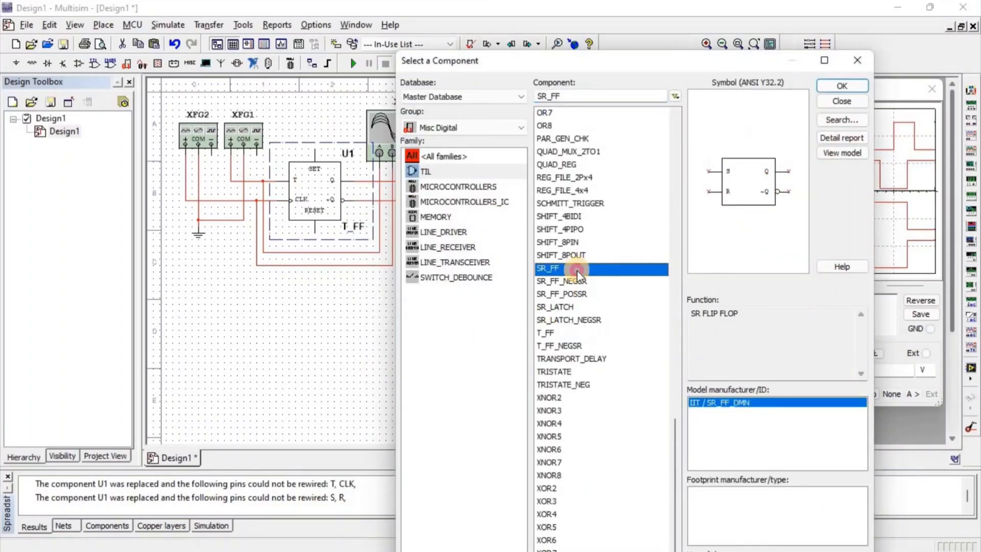
double_click(576, 269)
click(277, 181)
click(256, 200)
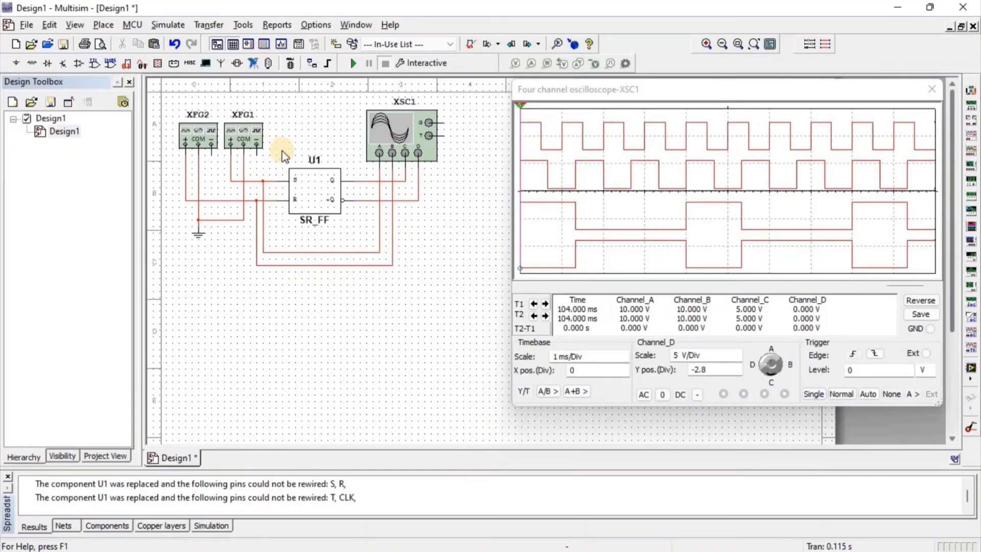
- Set function generator XFG2 to 500 Hz and XFG1 to 250 Hz, and run the SR flip-flop simulation briefly
double_click(210, 141)
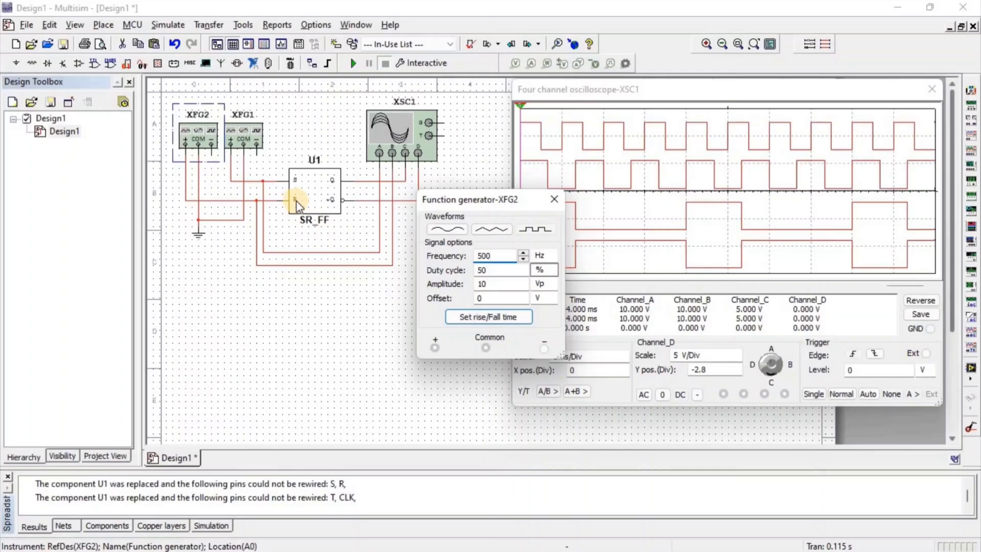
click(553, 200)
double_click(243, 134)
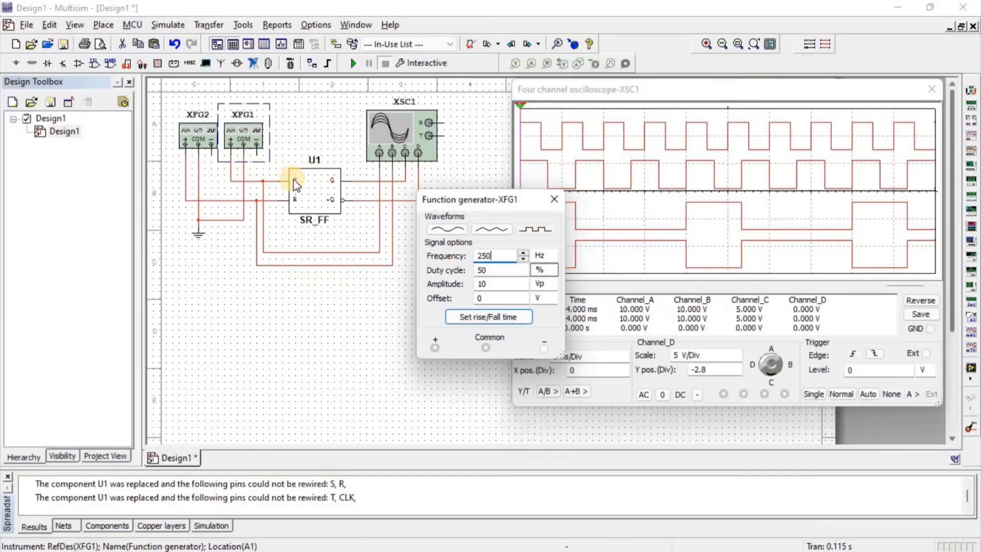
click(555, 199)
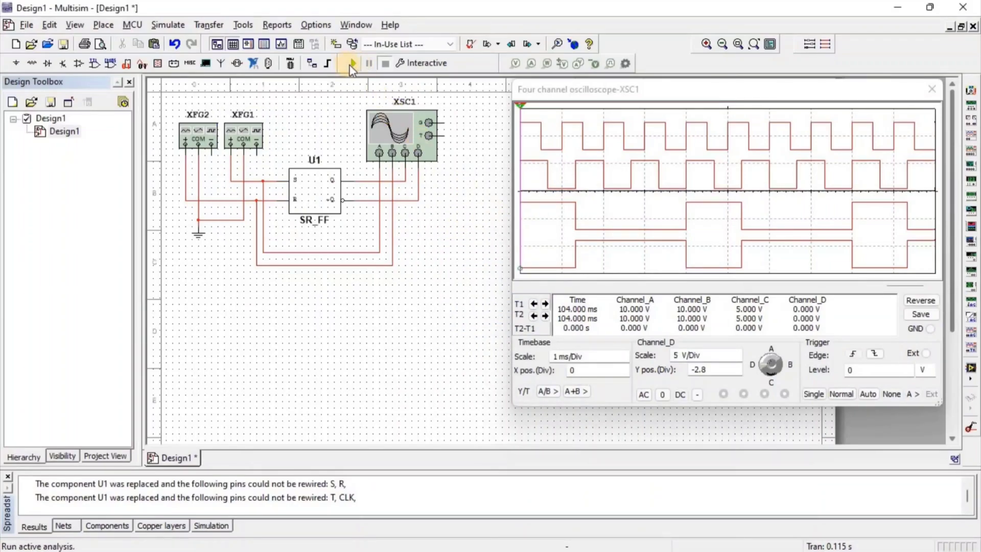
click(351, 64)
click(386, 62)
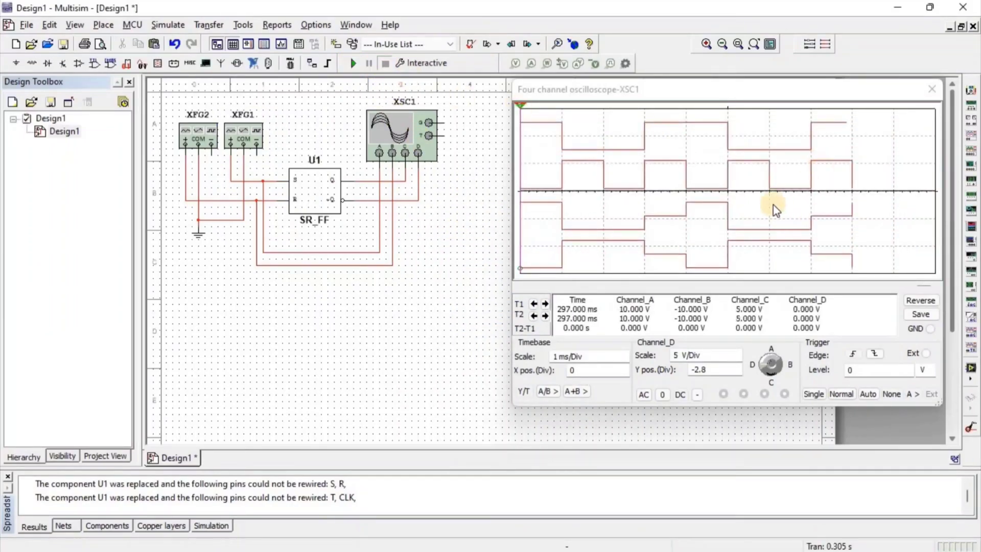
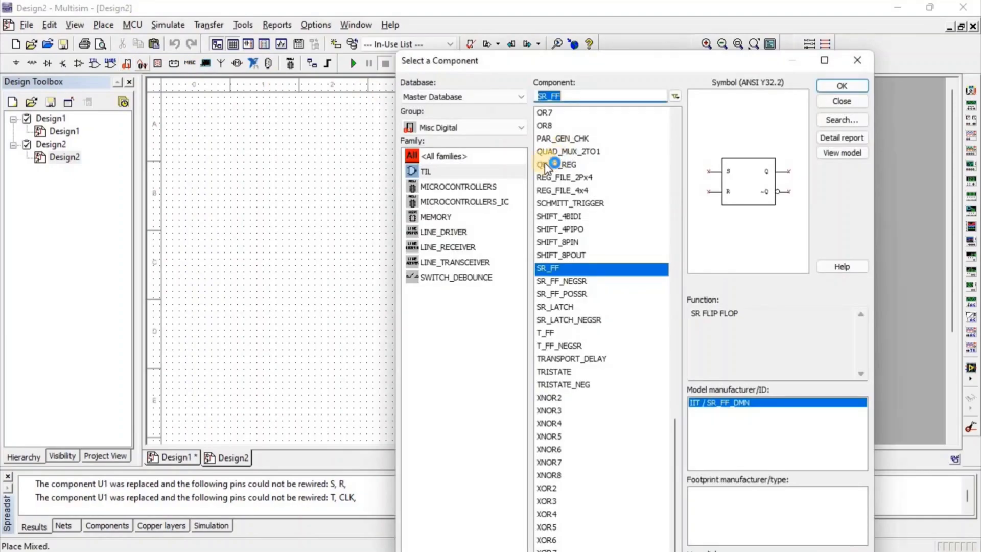
- Place a JK_FF from the Misc Digital TIL family on the upper part of the Design2 sheet
scroll(592, 309, up, 20)
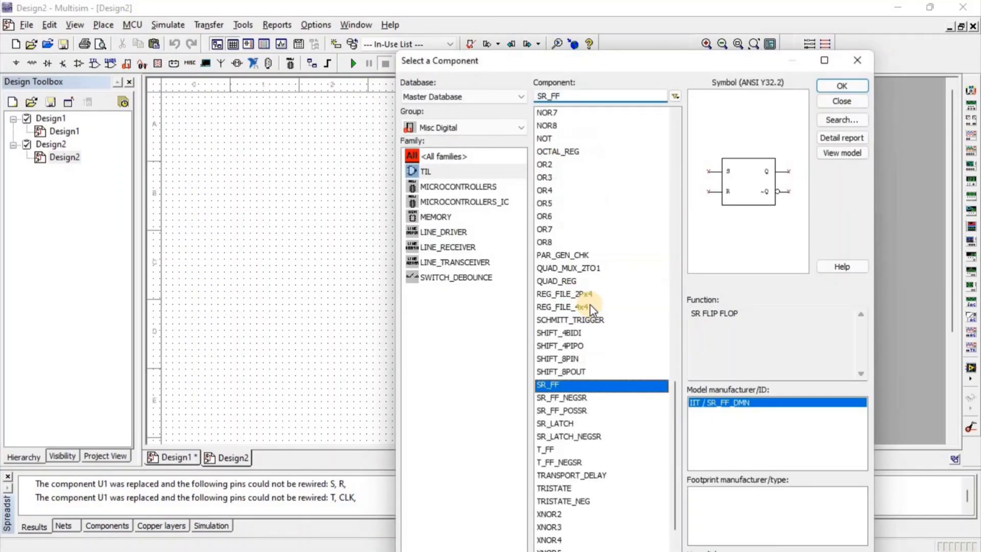
scroll(591, 309, down, 4)
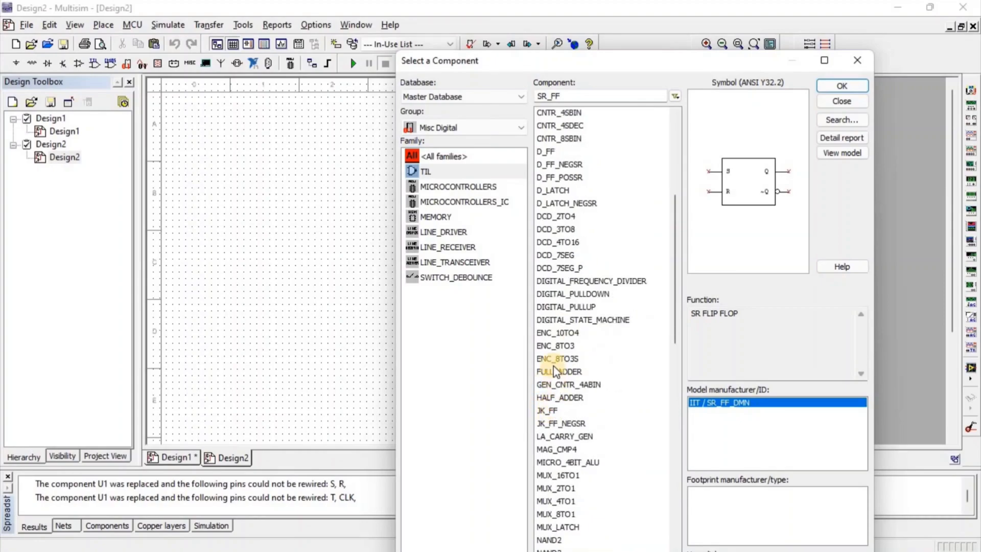
scroll(556, 370, down, 2)
click(580, 335)
double_click(580, 335)
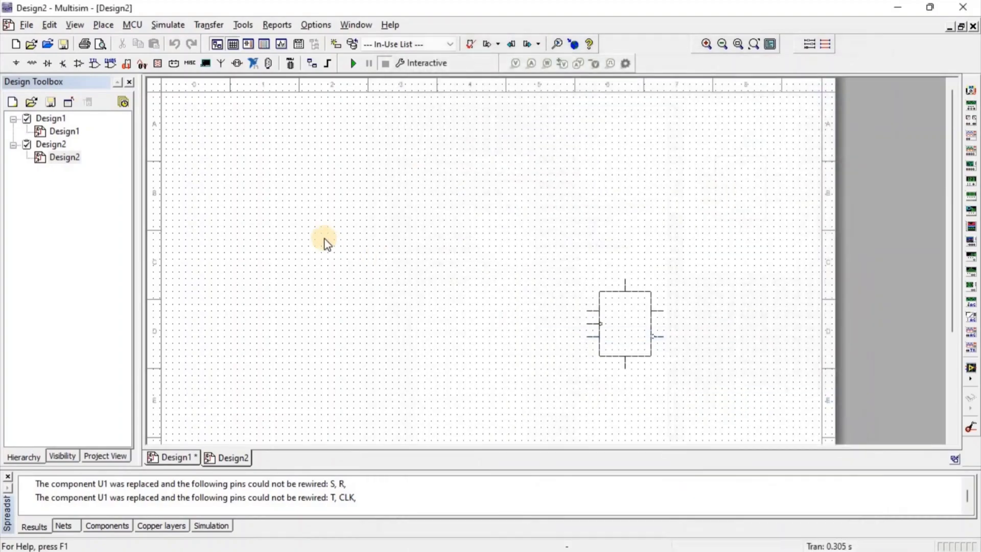
click(322, 228)
key(Escape)
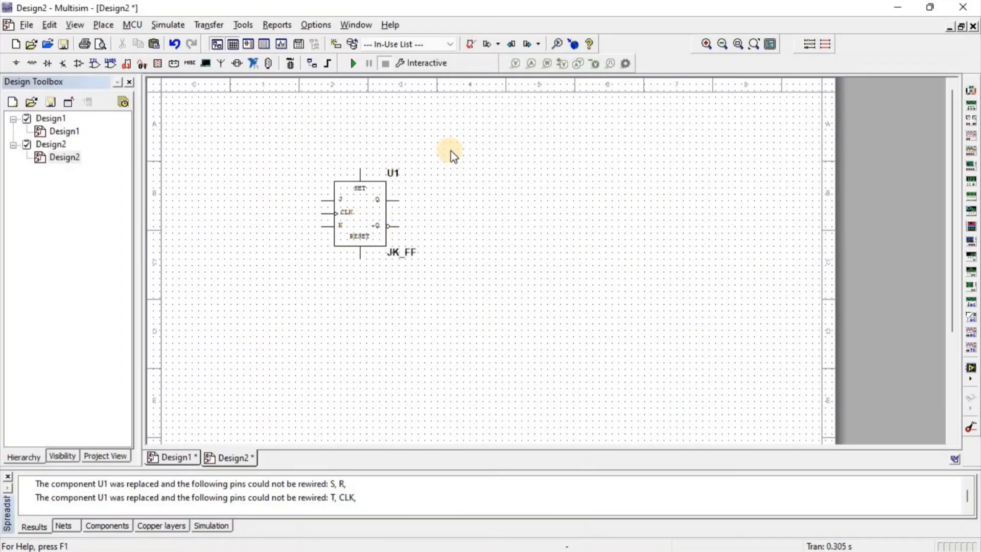
- Place three function generators in a row to the upper left of the JK flip-flop
click(974, 117)
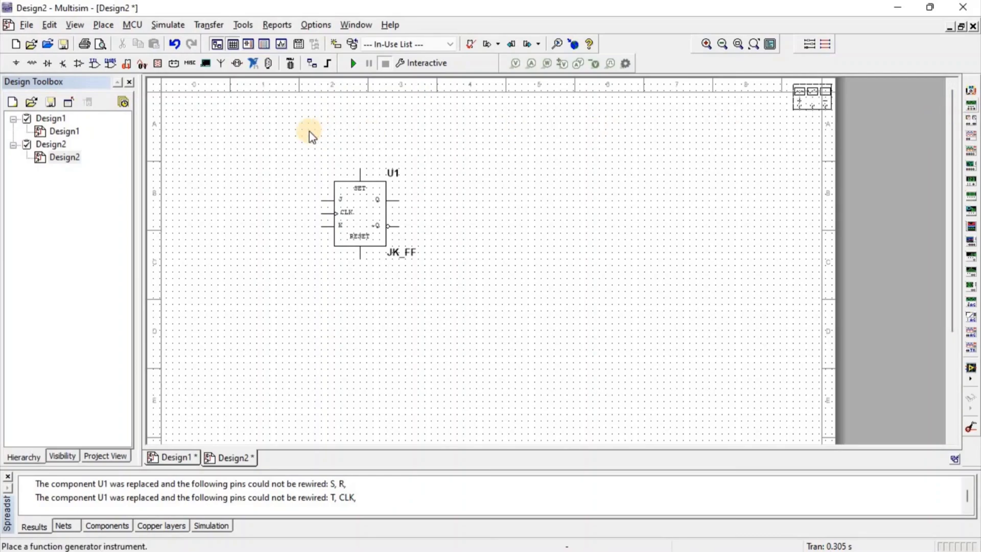
click(267, 180)
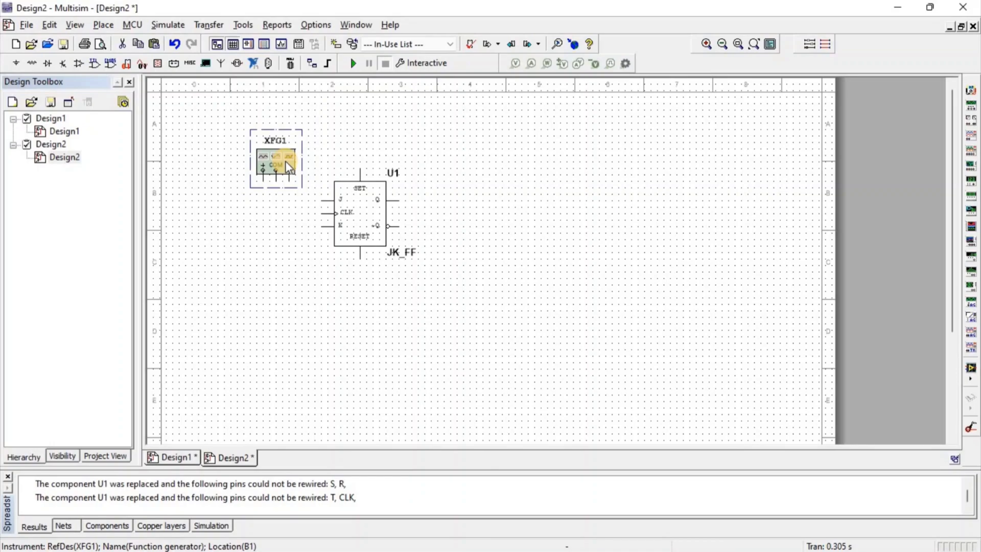
key(ctrl+v)
click(219, 174)
key(ctrl+v)
click(179, 176)
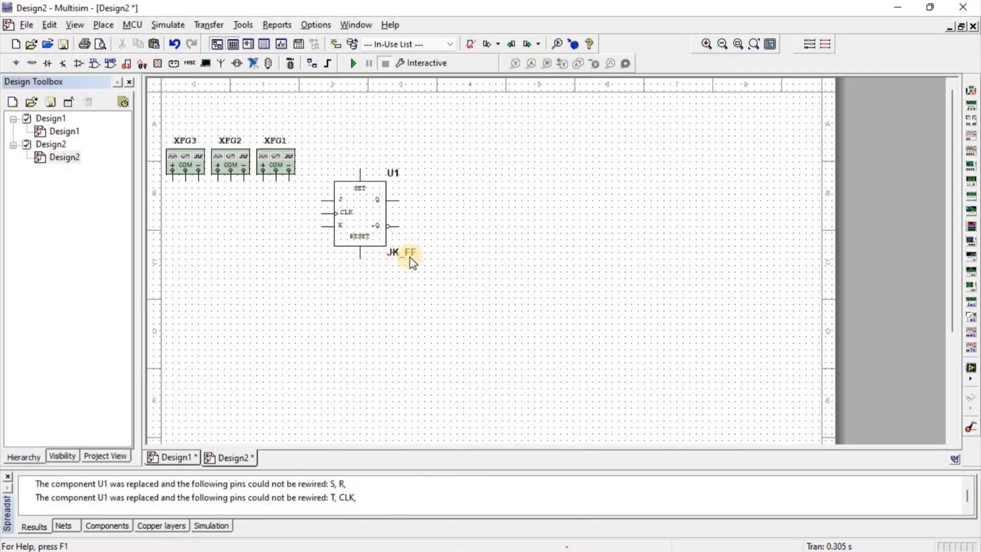
- Wire the positive terminals of XFG1 to J, XFG2 to K and XFG3 to CLK on the flip-flop
click(263, 180)
click(333, 199)
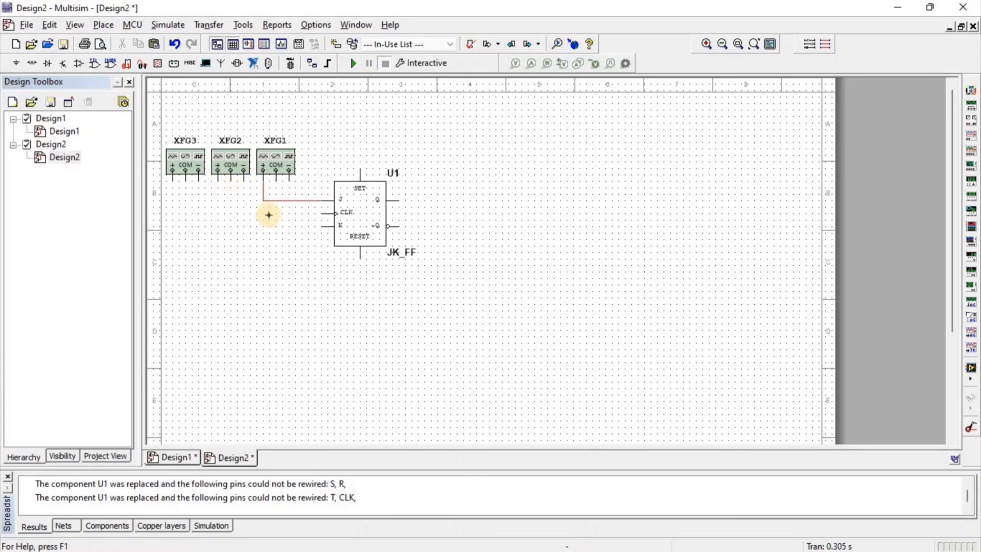
click(217, 174)
click(173, 175)
click(335, 213)
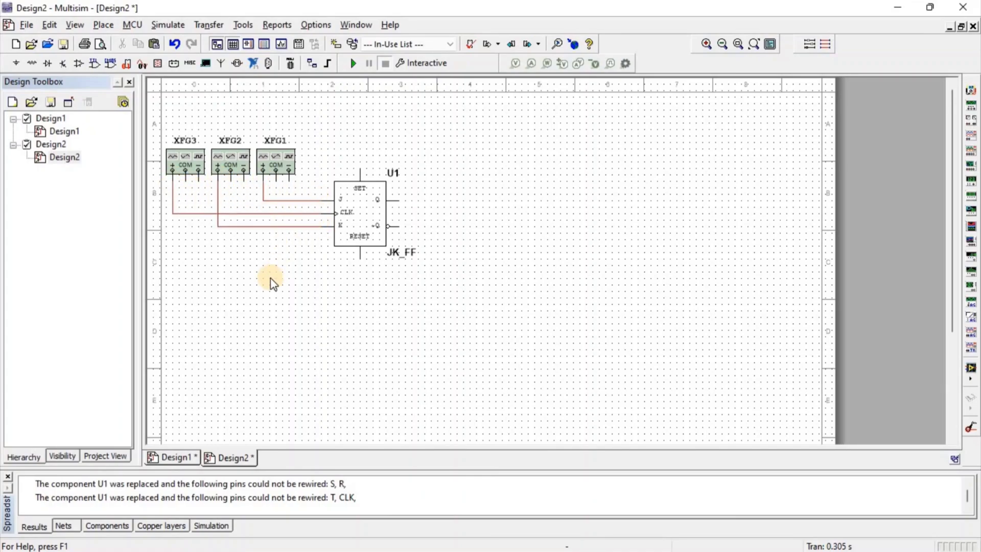
- Place a GROUND source below XFG3 and wire the COM terminals of all three function generators to it
click(14, 66)
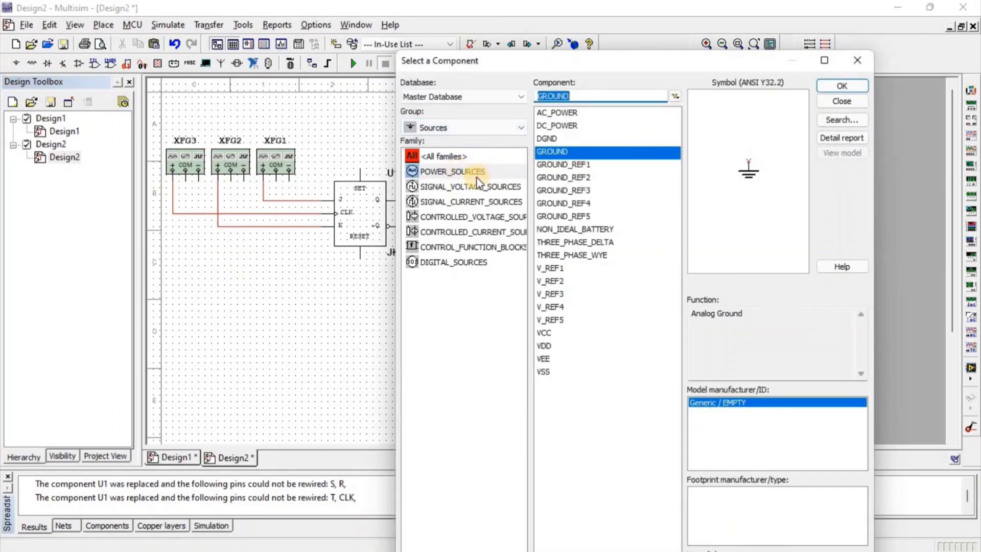
double_click(581, 153)
click(185, 236)
click(857, 60)
click(185, 174)
click(183, 246)
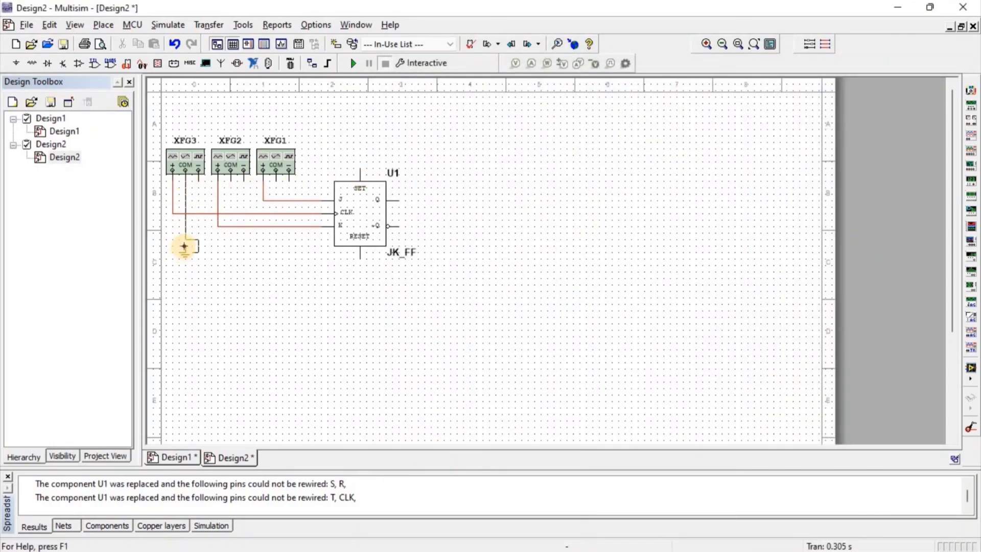
click(188, 236)
click(276, 174)
click(231, 238)
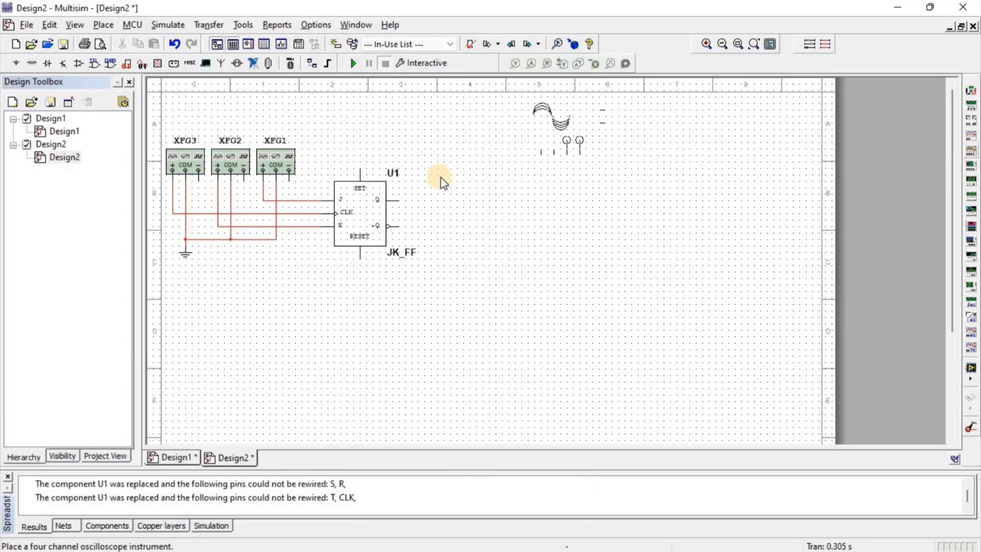
- Place two four-channel oscilloscopes side by side to the upper right of the flip-flop
click(424, 175)
click(443, 154)
key(ctrl+c)
key(ctrl+v)
click(502, 175)
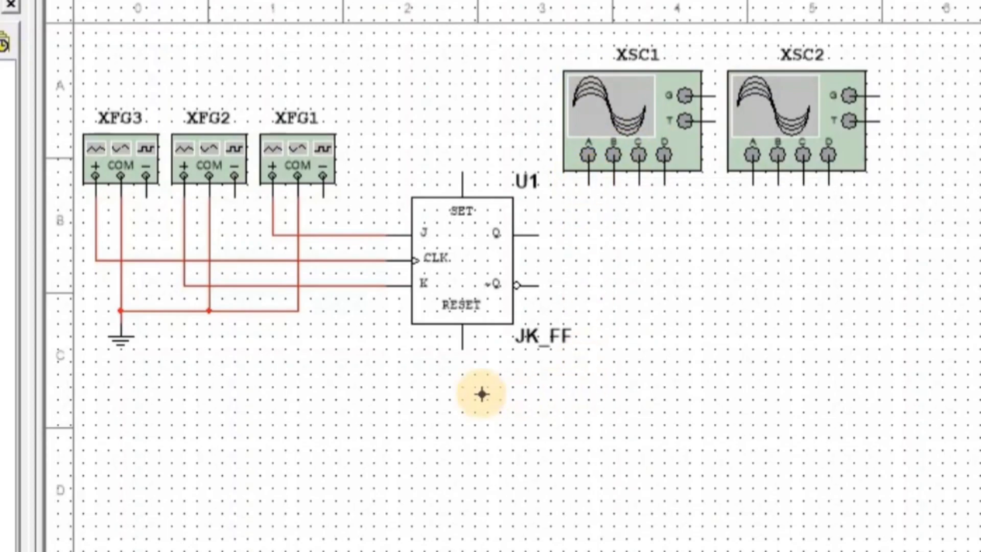
- Wire XSC1's channel A to the J line, channel B to the K line and channel C to the CLK line
click(360, 402)
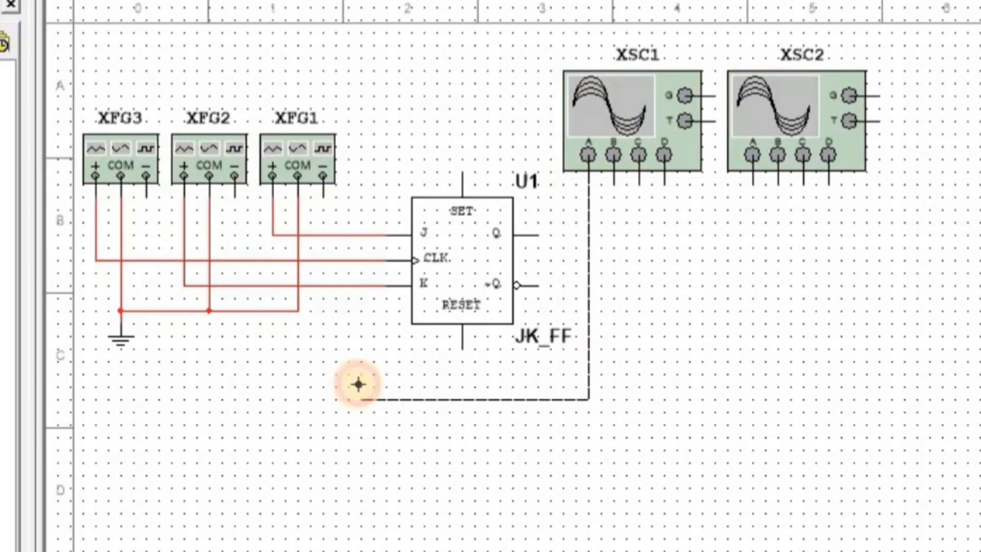
click(362, 236)
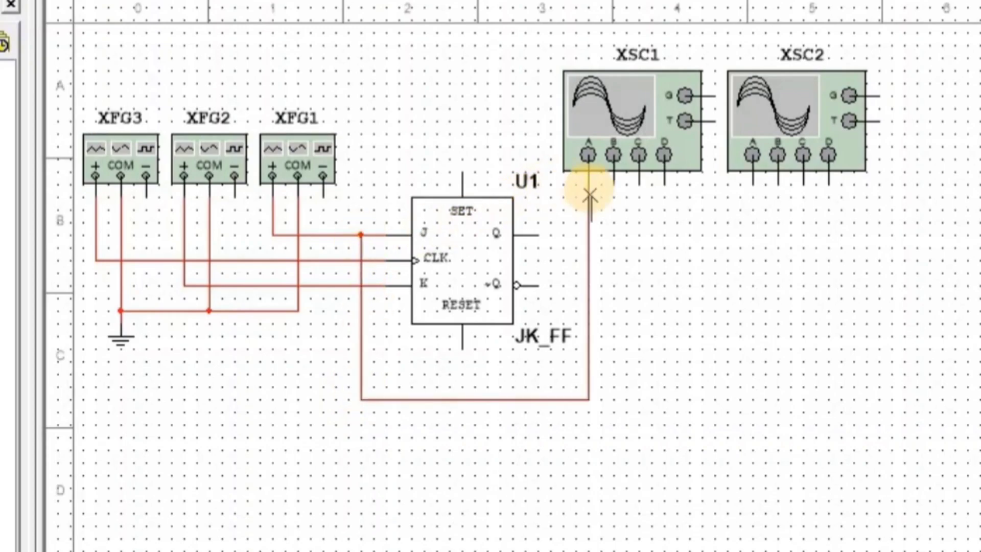
click(614, 186)
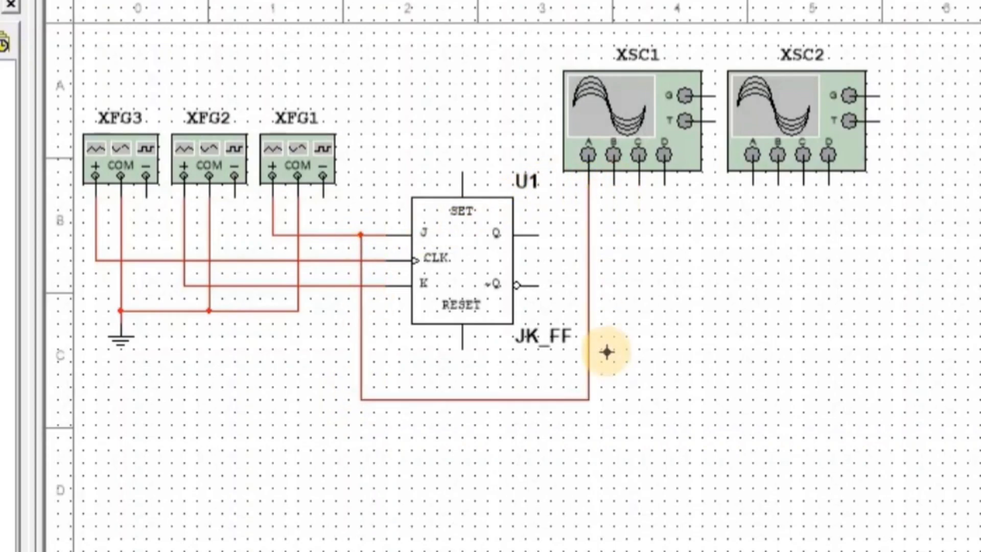
click(348, 411)
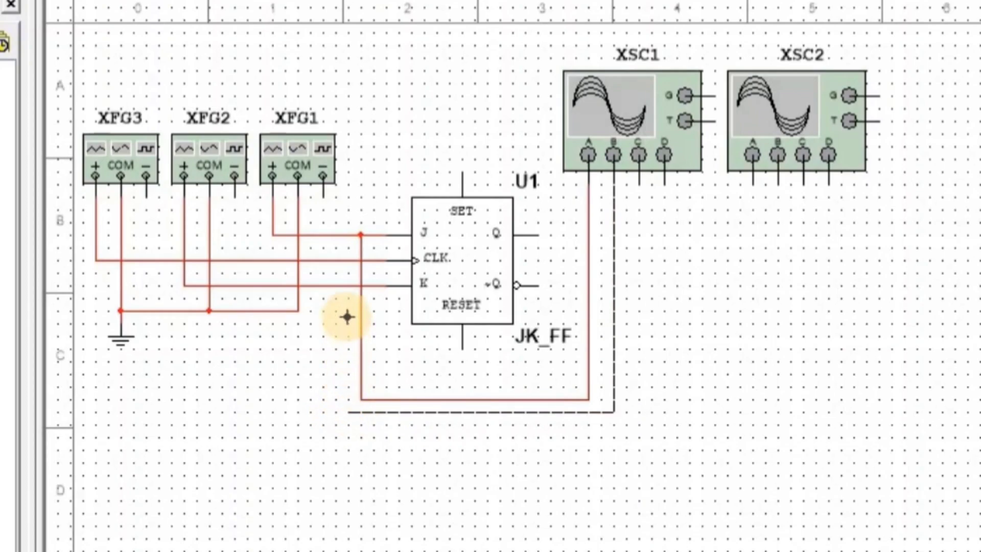
click(350, 285)
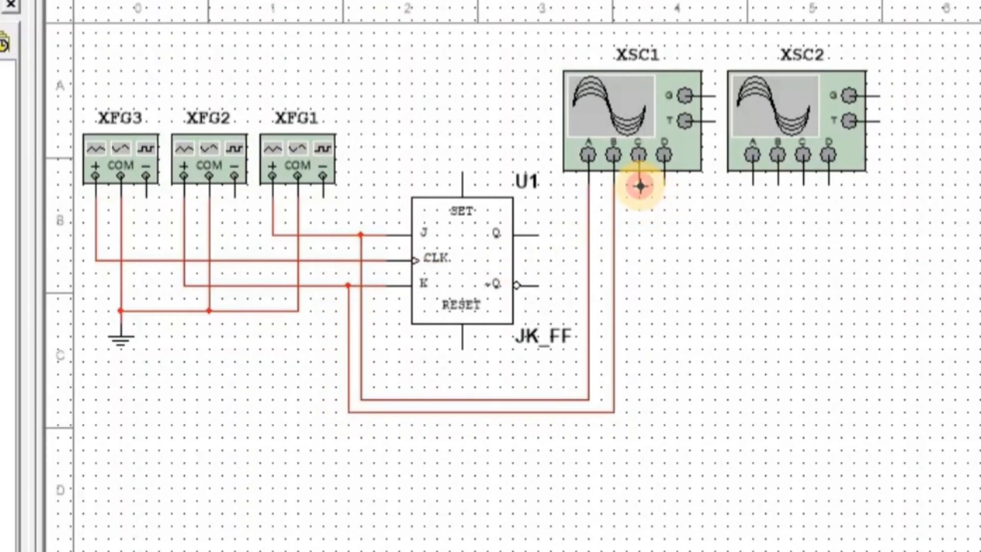
click(640, 186)
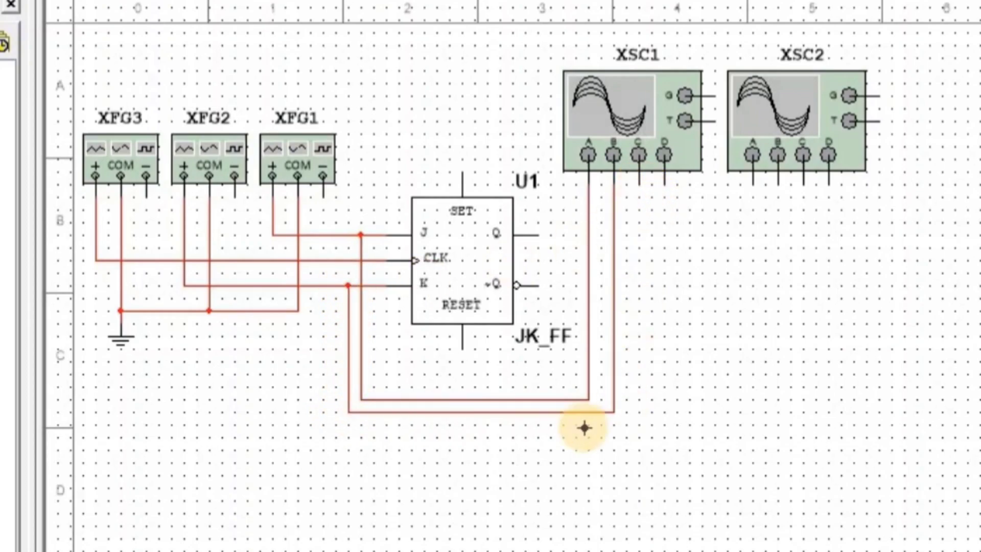
click(335, 434)
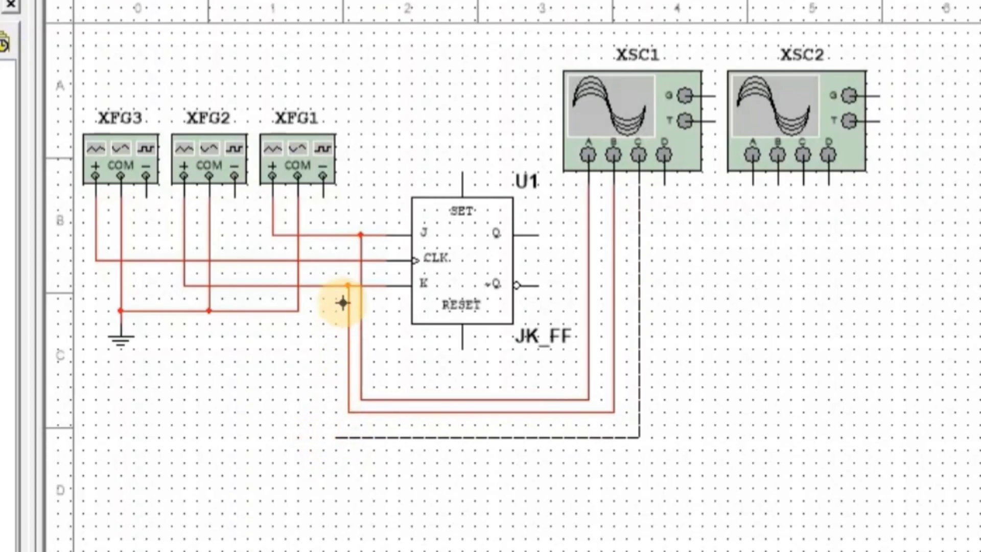
click(334, 260)
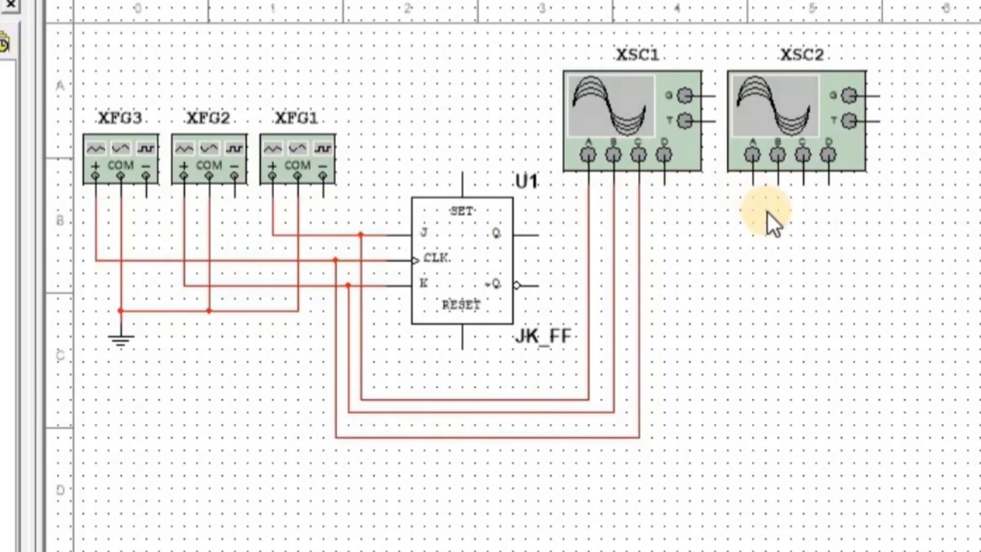
- Wire XSC2's channel A to the flip-flop's Q output and channel B to its ~Q output
click(753, 183)
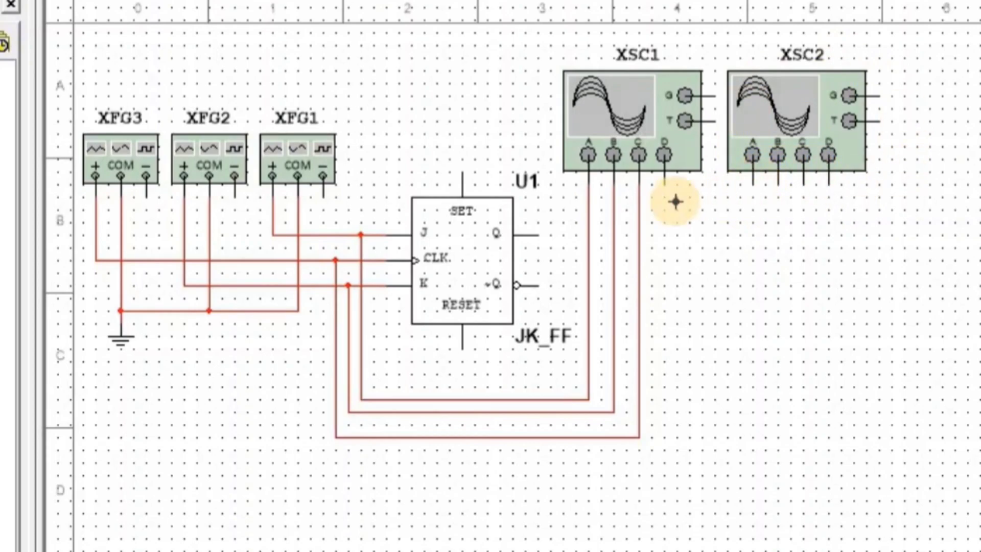
click(535, 237)
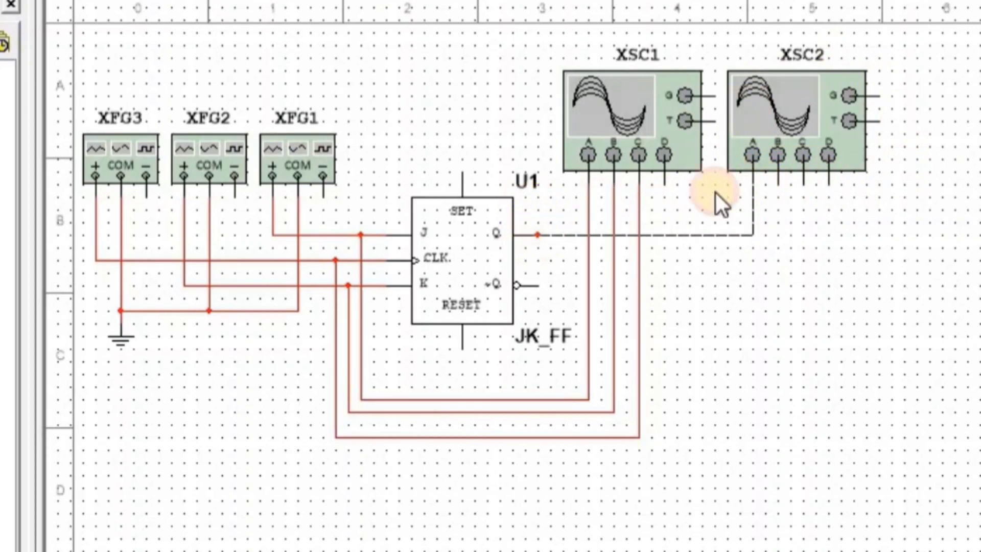
click(780, 187)
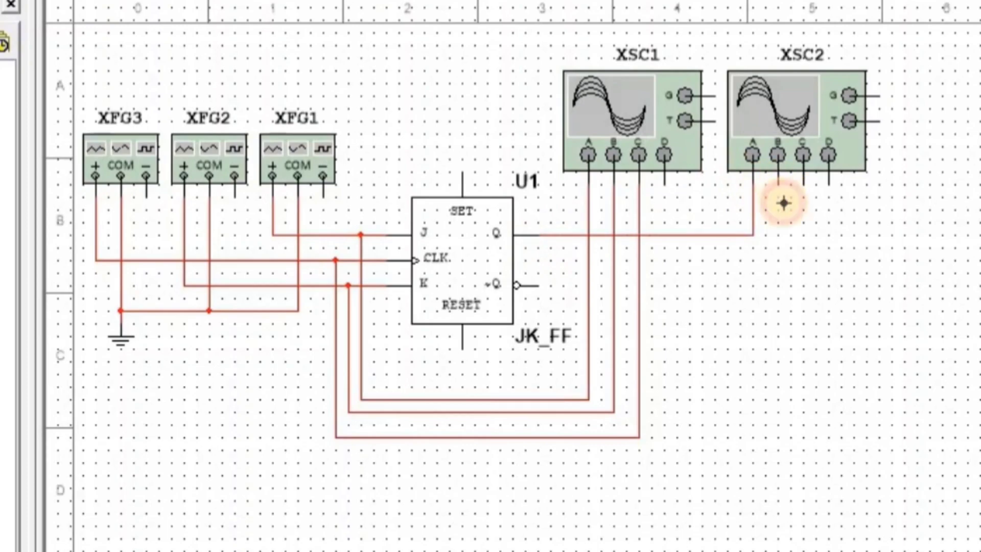
click(537, 283)
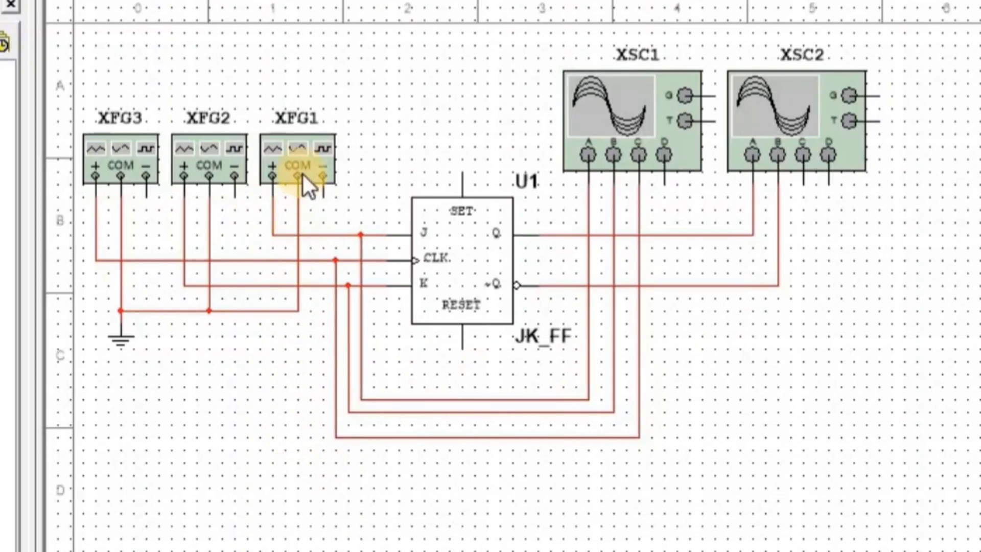
- Set function generator XFG1 to a 500 Hz square wave
double_click(341, 186)
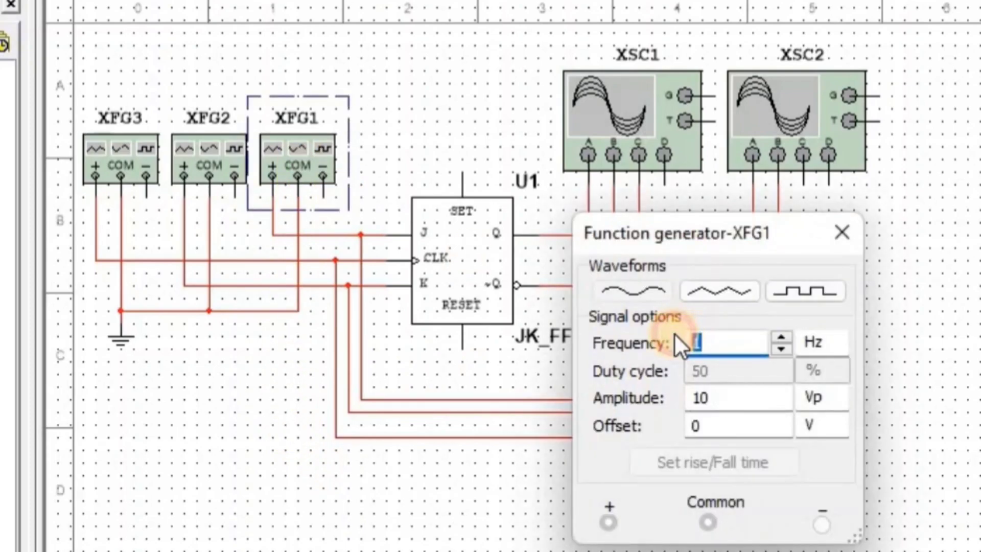
text(00)
click(796, 295)
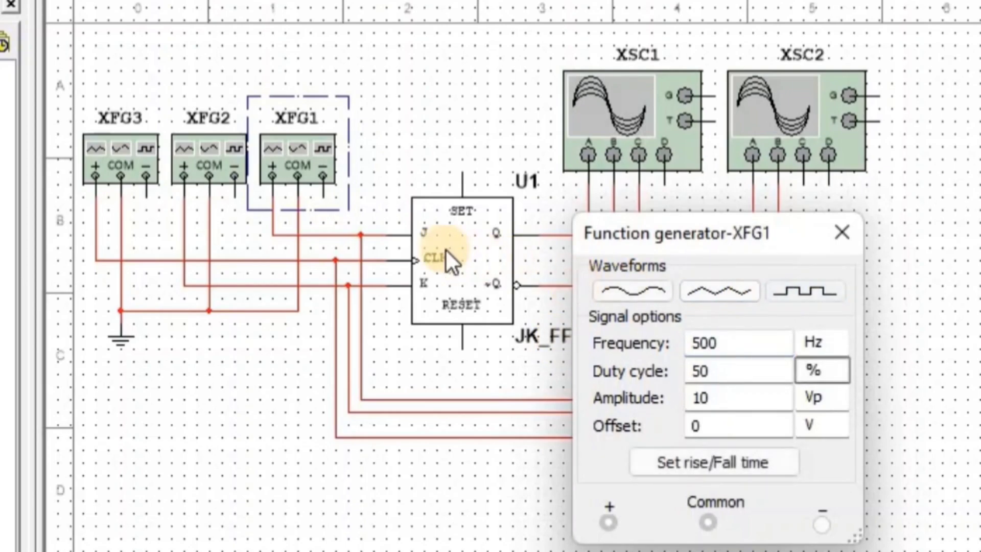
click(840, 233)
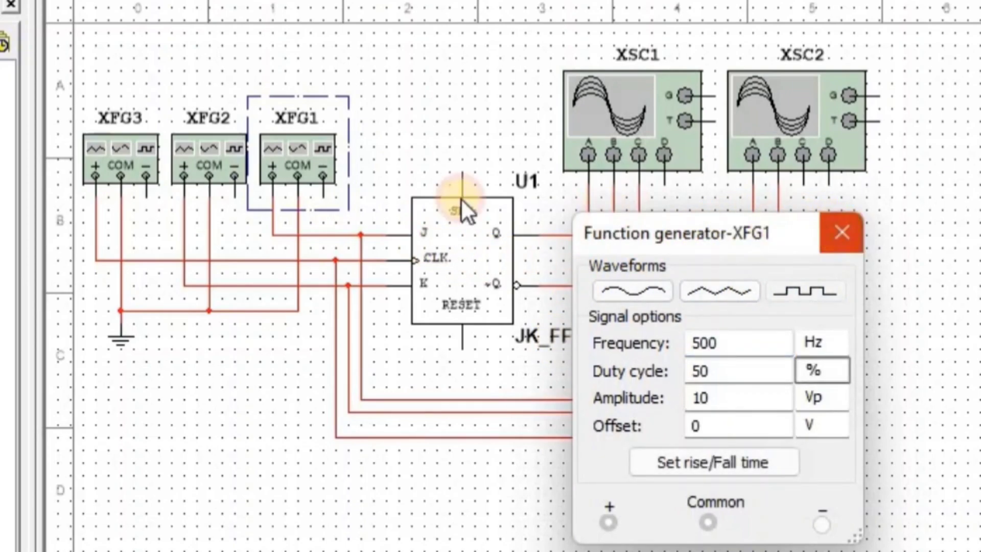
- Set function generator XFG2 to a 1000 Hz square wave
double_click(224, 158)
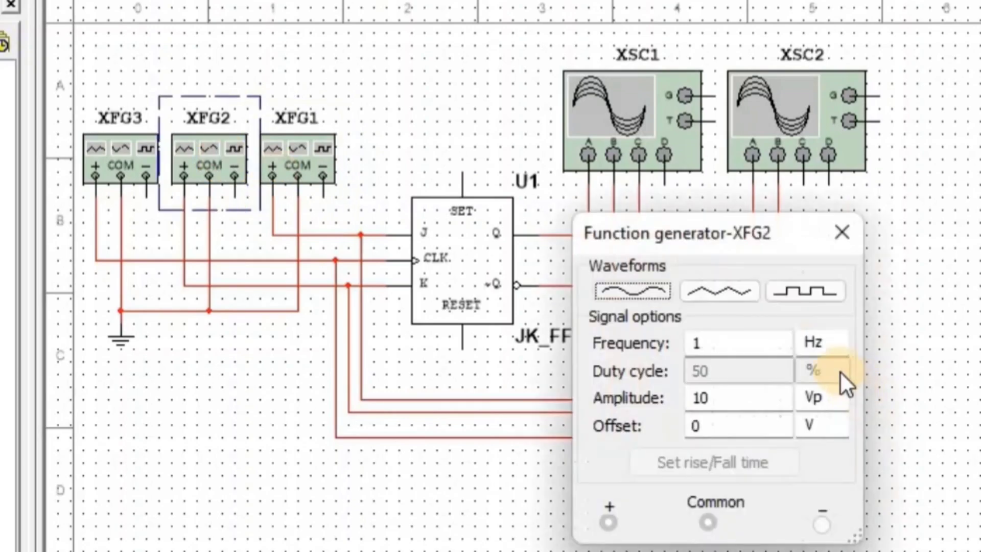
click(754, 352)
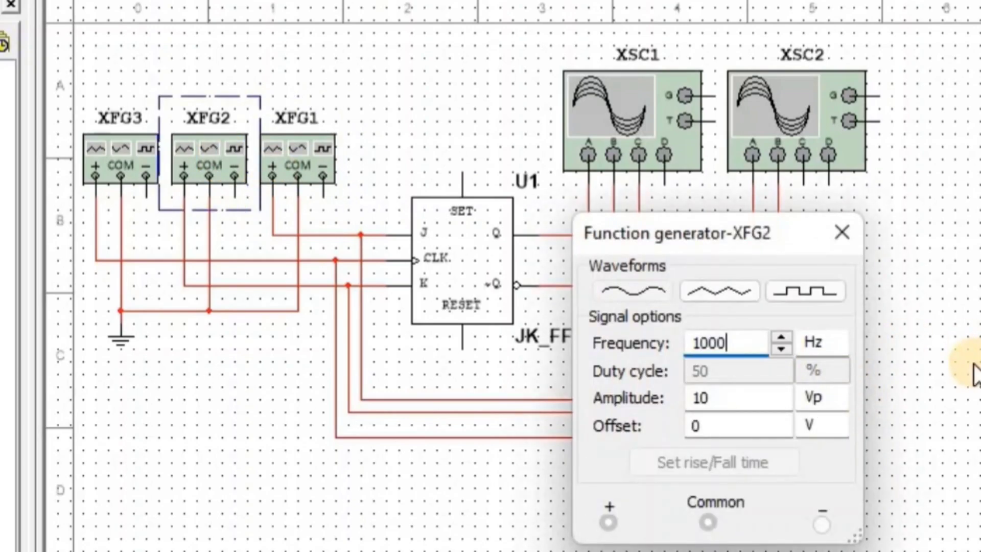
click(812, 296)
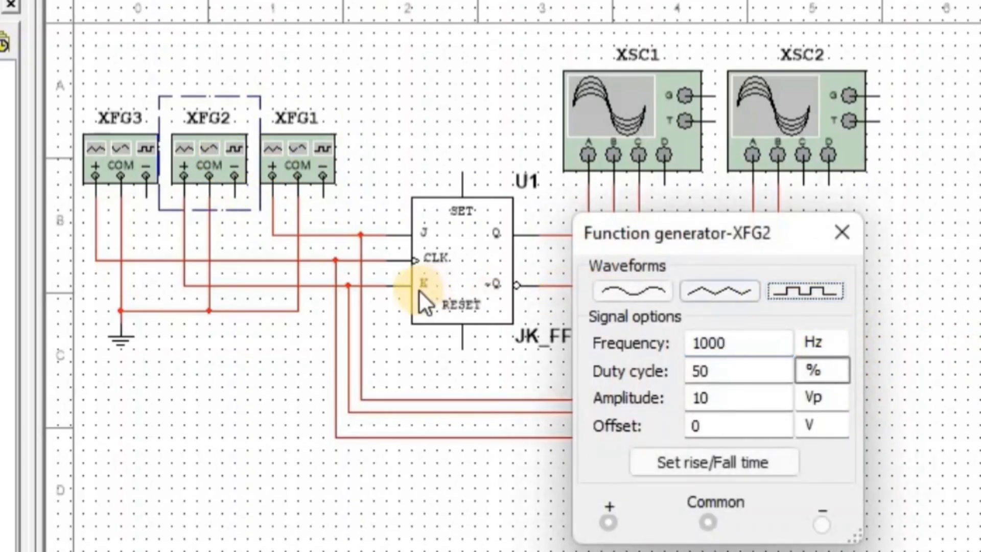
click(842, 232)
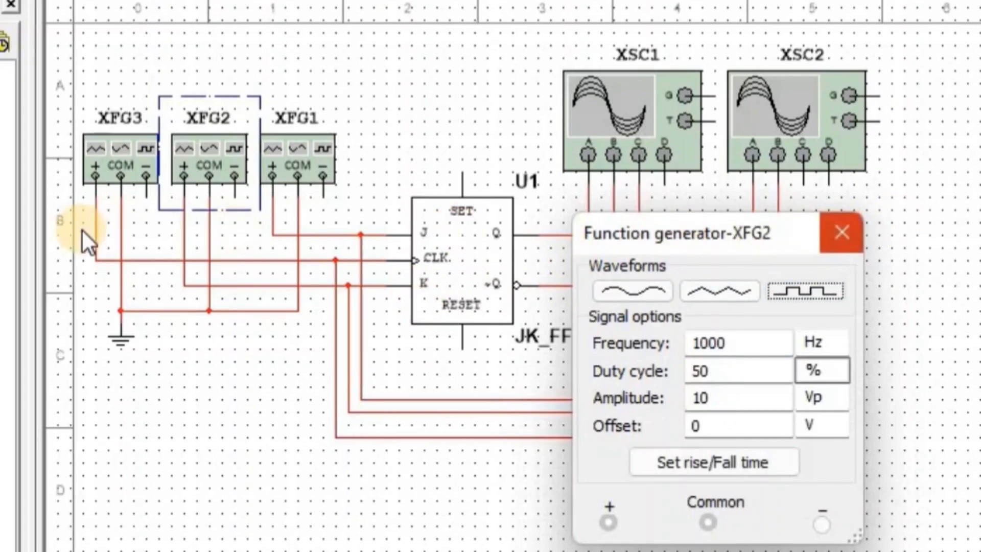
- Set function generator XFG3 on the clock input to a 700 Hz square wave
double_click(124, 189)
click(717, 353)
drag(717, 353, 614, 353)
text(700)
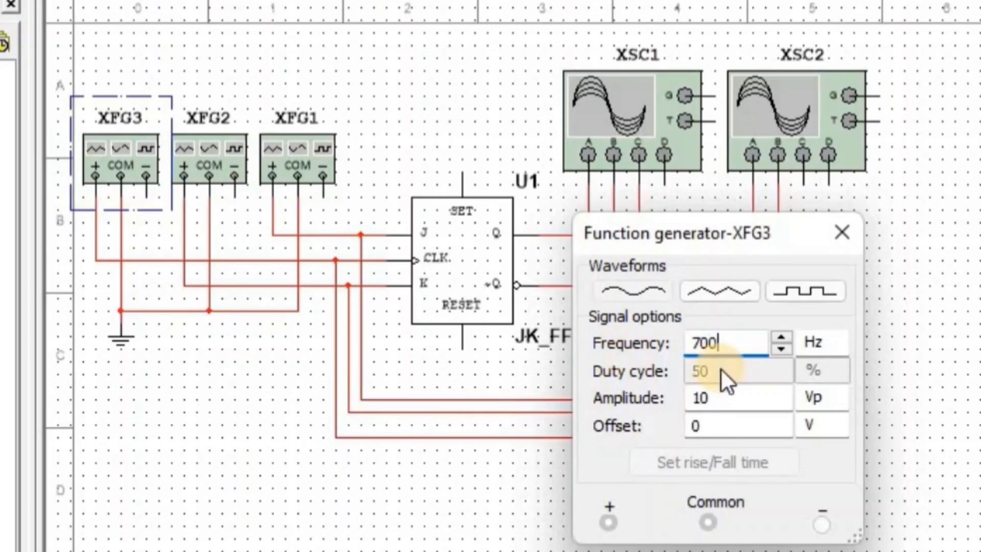
click(826, 298)
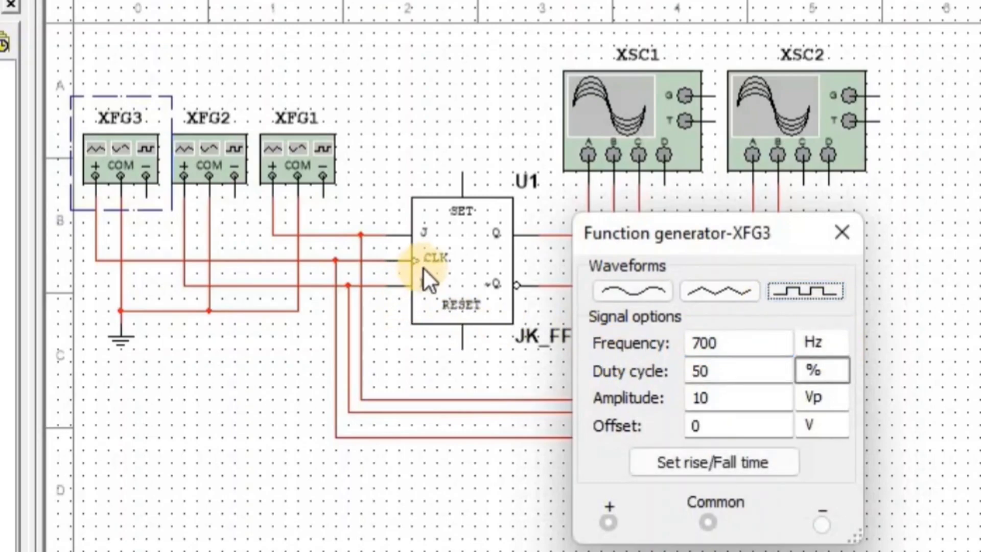
click(842, 233)
click(773, 318)
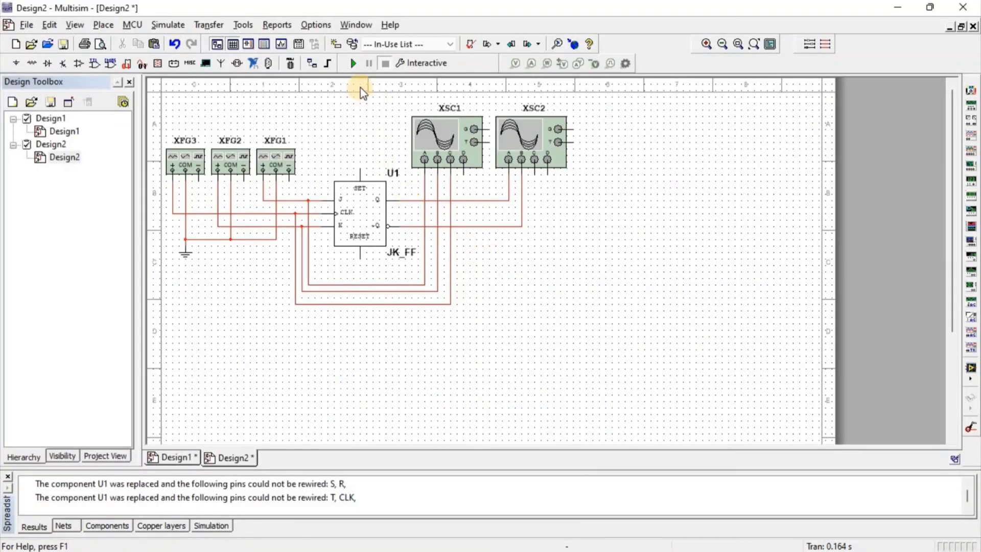
- Run the simulation and open the XSC1 and XSC2 displays side by side
click(353, 63)
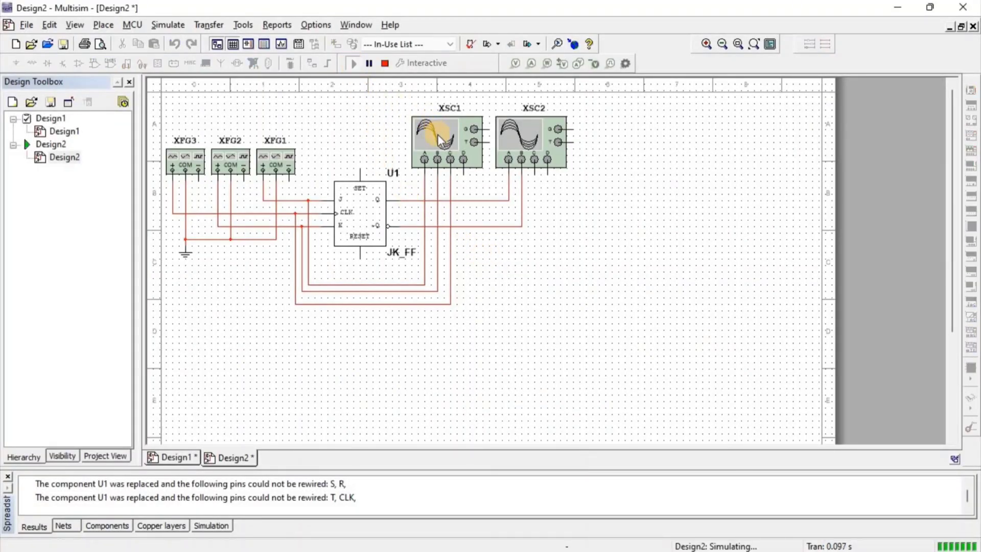
double_click(437, 135)
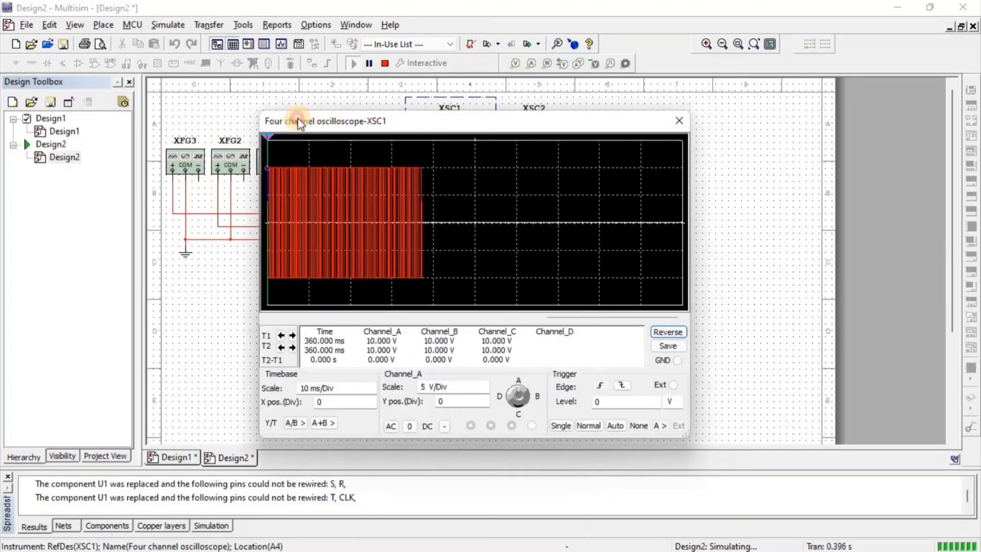
drag(301, 118, 93, 98)
double_click(516, 135)
drag(672, 115, 893, 90)
- Stop the simulation and reverse the display background of both oscilloscopes
click(384, 63)
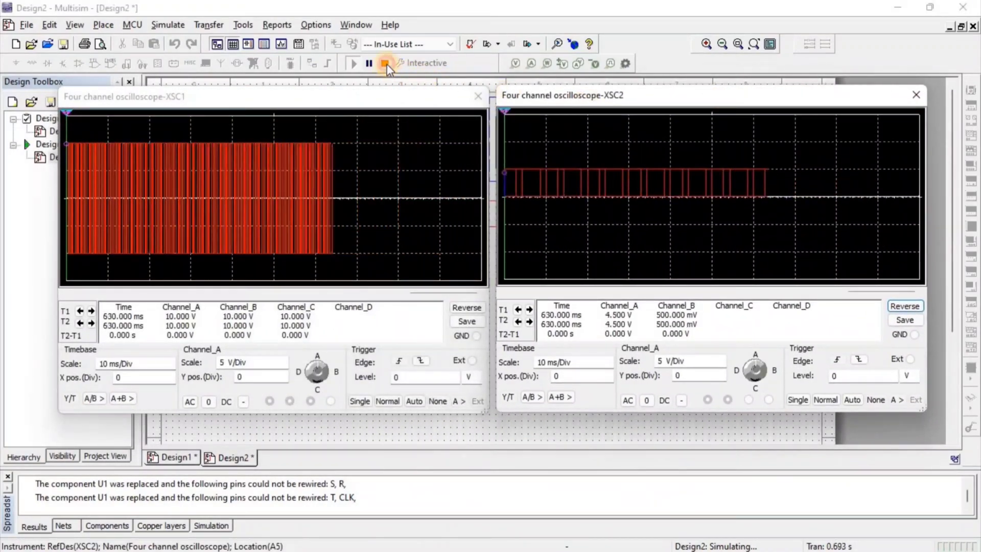
click(464, 308)
click(903, 307)
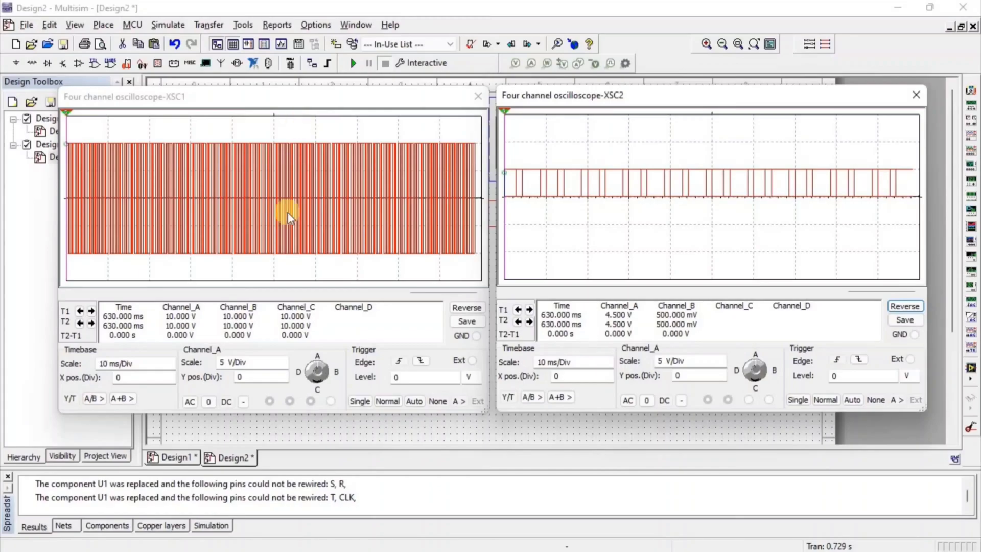
- Set XSC1's channels A and B to 20 V/Div and shift channel A's trace upward
click(270, 367)
scroll(273, 373, up, 2)
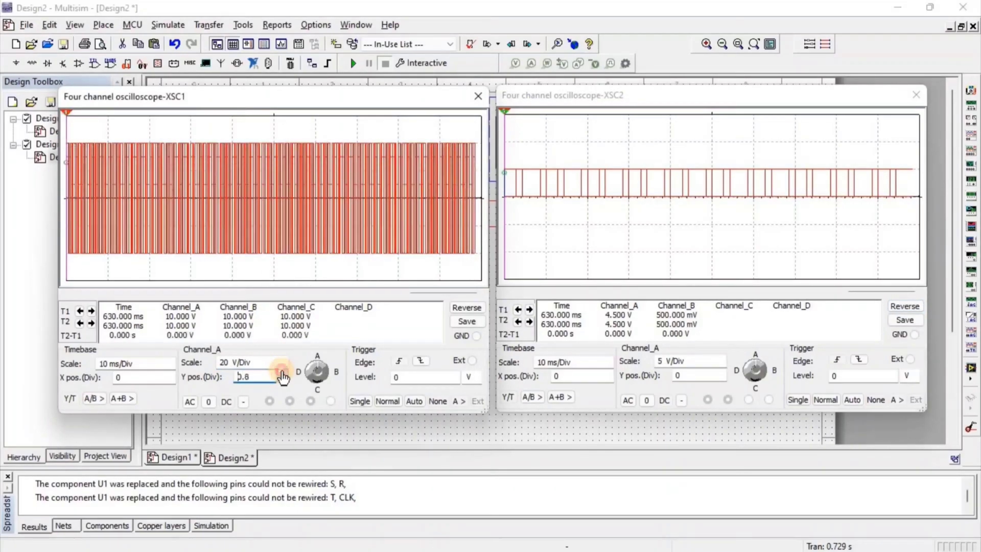
click(283, 374)
- Set XSC1's channel C to 20 V/Div with Y position -2, and its timebase to 1 ms/Div
click(317, 381)
click(284, 362)
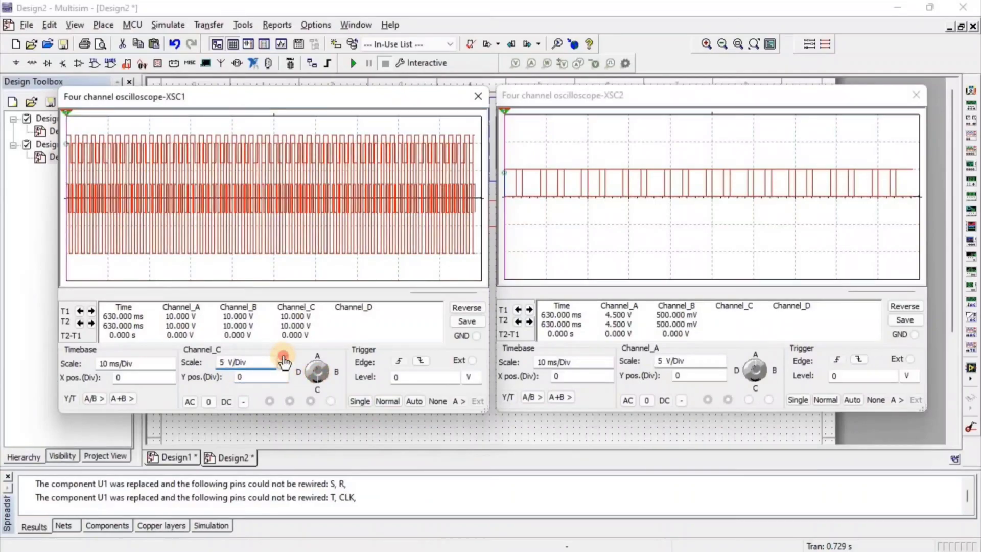
scroll(284, 362, up, 2)
click(276, 377)
scroll(276, 377, down, 10)
click(160, 364)
scroll(160, 363, down, 3)
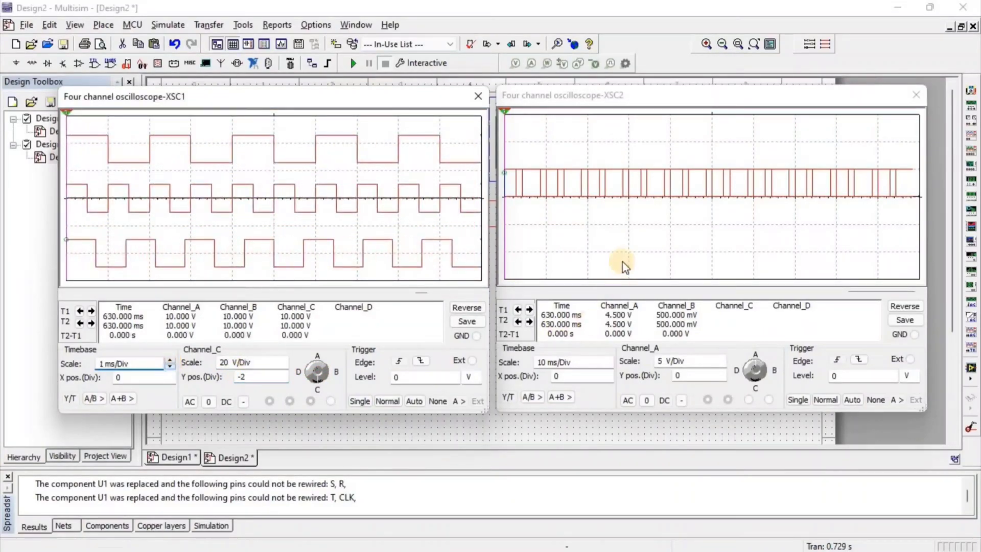
- Separate XSC2's traces by raising channel A and setting channel B's Y position to -1.6, using a 1 ms/Div timebase
click(721, 375)
scroll(721, 375, up, 2)
click(762, 370)
click(715, 375)
scroll(717, 378, down, 8)
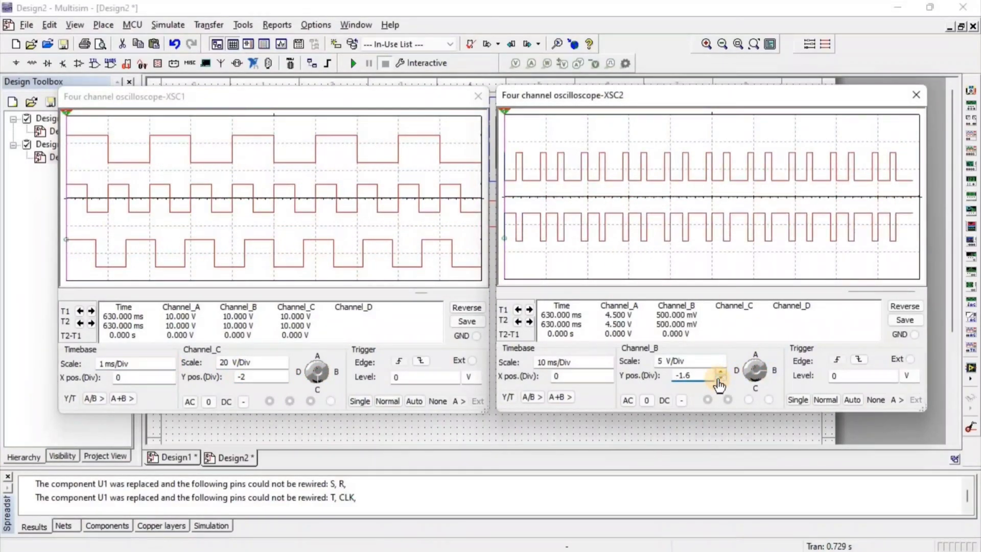
click(593, 363)
scroll(593, 363, down, 3)
- Stack the oscilloscope windows beside the circuit, with XSC1 above XSC2
drag(676, 97, 705, 244)
drag(304, 97, 774, 84)
drag(714, 247, 714, 291)
- Rerun the simulation briefly and move both oscilloscope displays back to earlier waveforms to compare the inputs with Q and ~Q
click(352, 63)
click(535, 287)
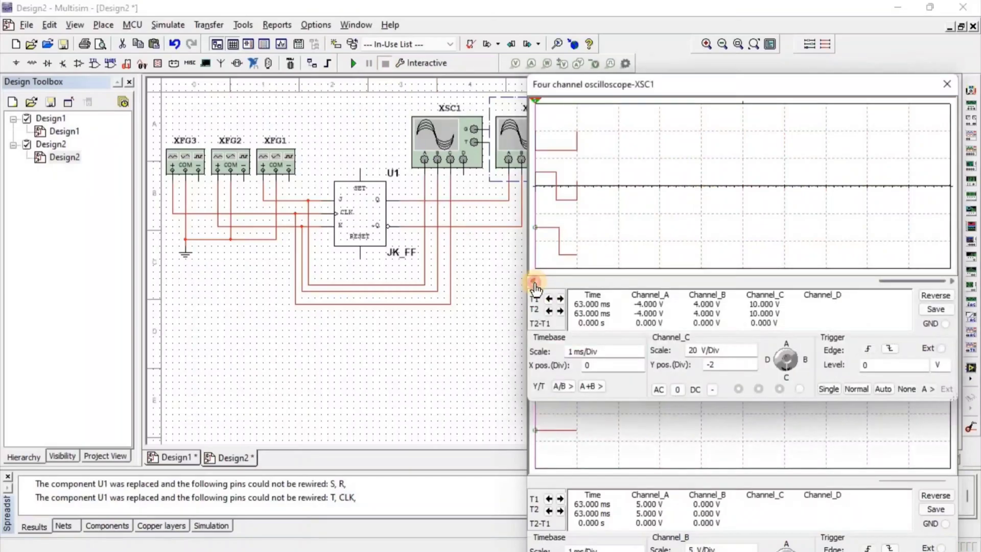
click(534, 478)
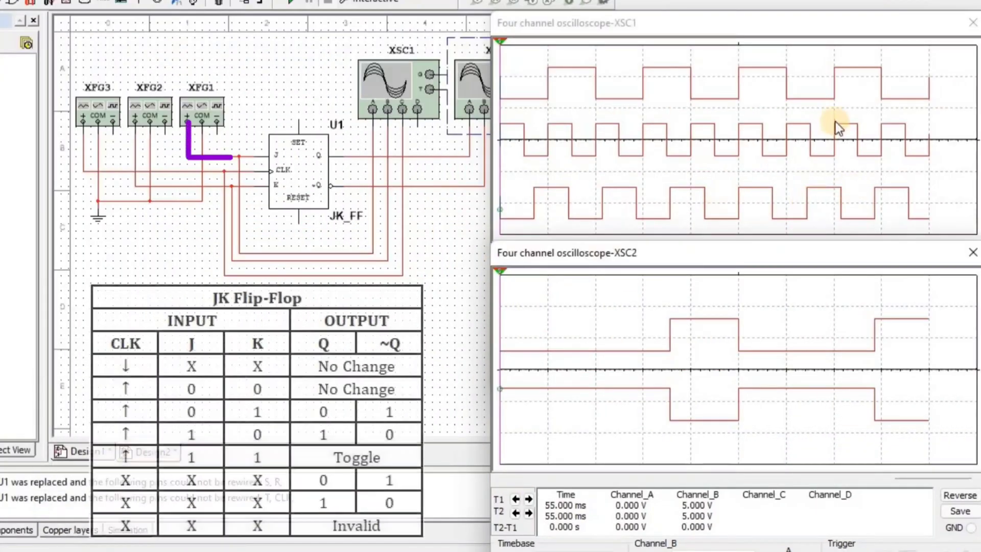